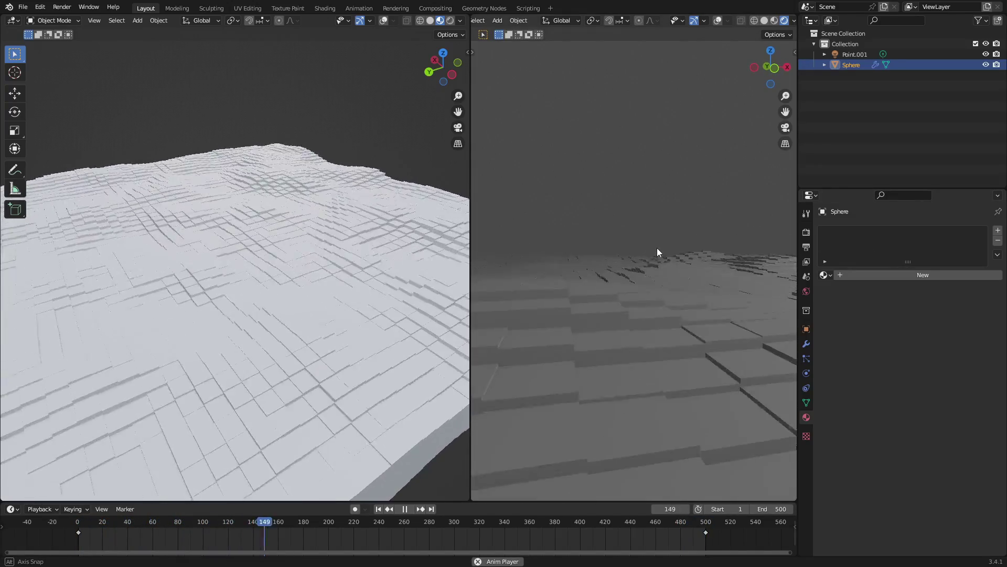
# - Show the sphere's geometry node network in place of the solid-shaded viewport and delete the unconnected Ico Sphere node
pyautogui.click(13, 20)
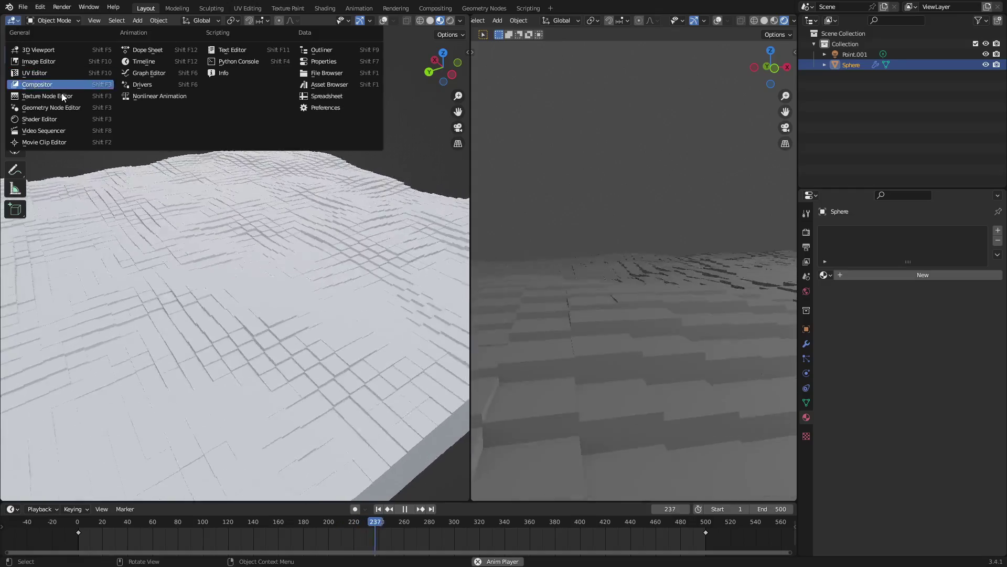
pyautogui.click(67, 110)
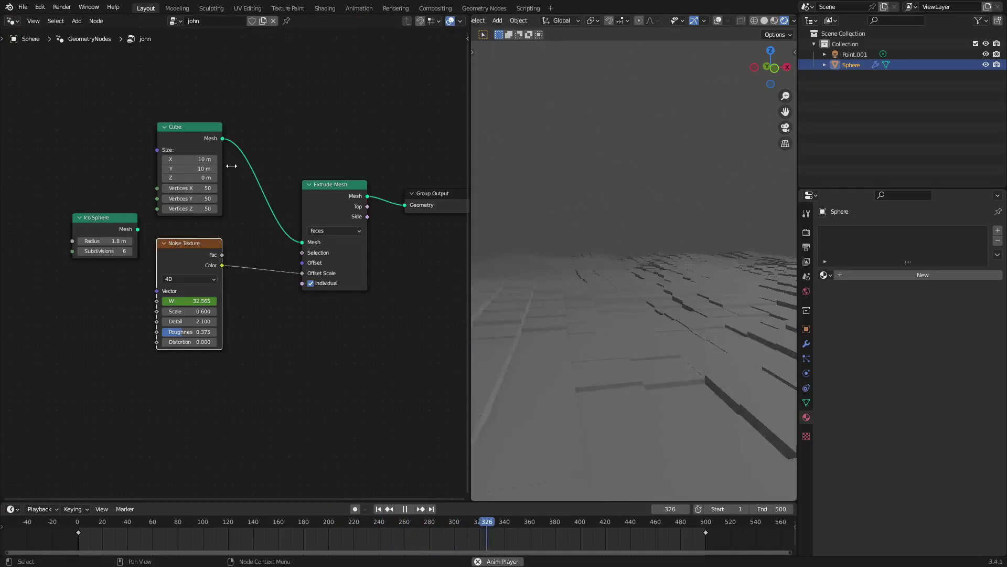
pyautogui.moveTo(261, 157); pyautogui.dragTo(228, 187, button='middle')
pyautogui.moveTo(319, 396); pyautogui.dragTo(133, 151)
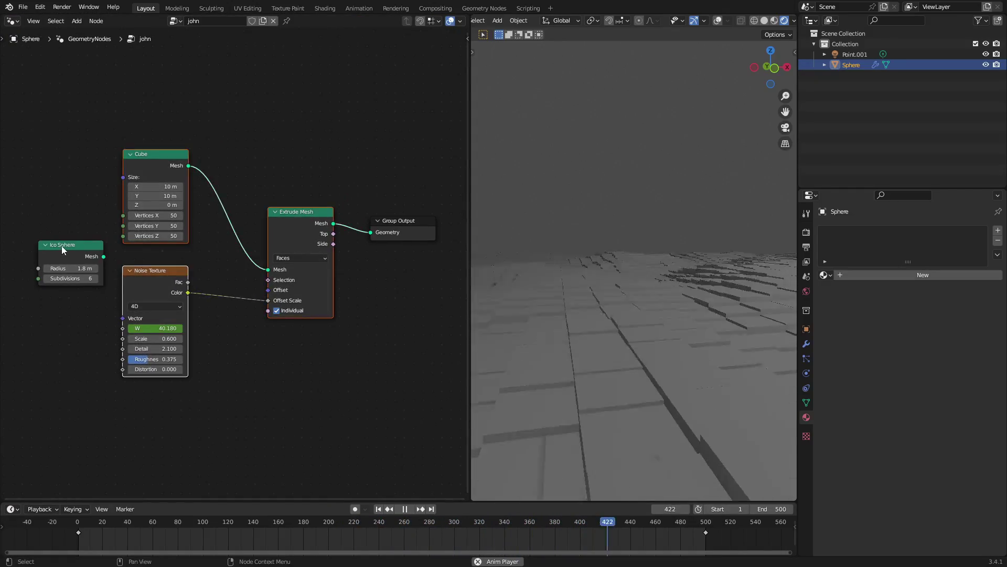
pyautogui.moveTo(61, 245)
pyautogui.mouseDown()
pyautogui.moveTo(47, 236)
pyautogui.moveTo(65, 228)
pyautogui.mouseUp()
pyautogui.press('x')
# - Rearrange the Noise Texture, Cube and Extrude Mesh nodes into a tidier layout
pyautogui.moveTo(301, 376); pyautogui.dragTo(141, 146)
pyautogui.moveTo(148, 121)
pyautogui.mouseDown(button='middle')
pyautogui.moveTo(211, 119)
pyautogui.moveTo(149, 115)
pyautogui.mouseUp(button='middle')
pyautogui.click(152, 248)
pyautogui.moveTo(147, 266); pyautogui.dragTo(155, 265)
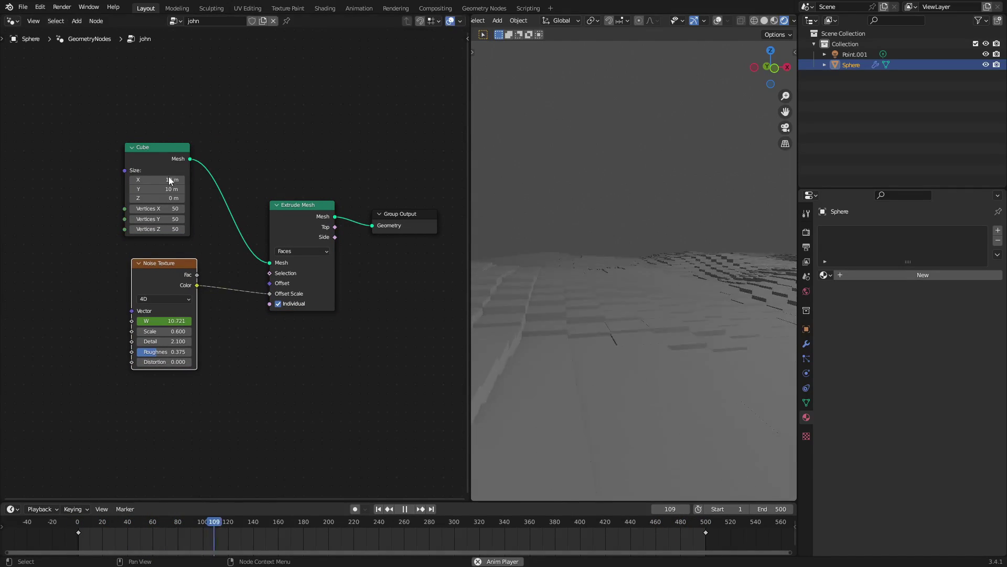
pyautogui.moveTo(169, 148); pyautogui.dragTo(178, 153)
pyautogui.moveTo(302, 201); pyautogui.dragTo(289, 171)
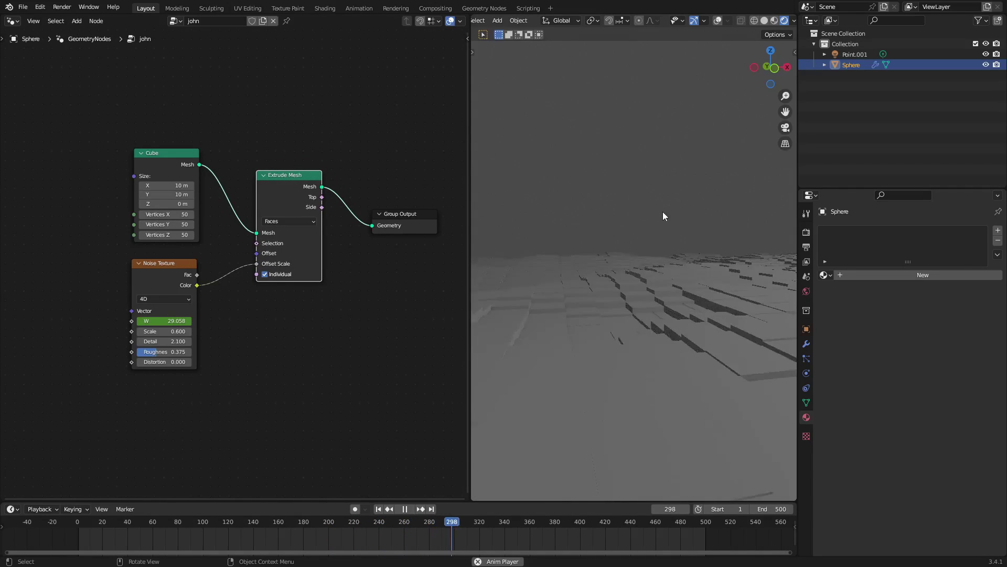
# - Add a cube object above the extruded terrain, delete it and reselect the terrain
pyautogui.moveTo(512, 220); pyautogui.dragTo(562, 225, button='middle')
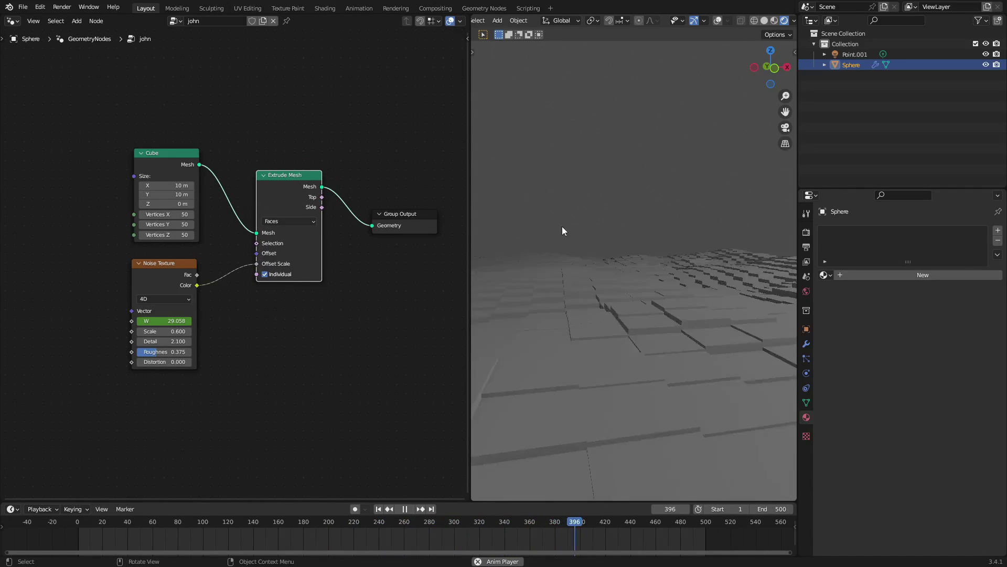
pyautogui.scroll(-5, 563, 227)
pyautogui.moveTo(630, 270); pyautogui.dragTo(690, 274, button='middle')
pyautogui.hotkey('shift', 'a')
pyautogui.moveTo(637, 235)
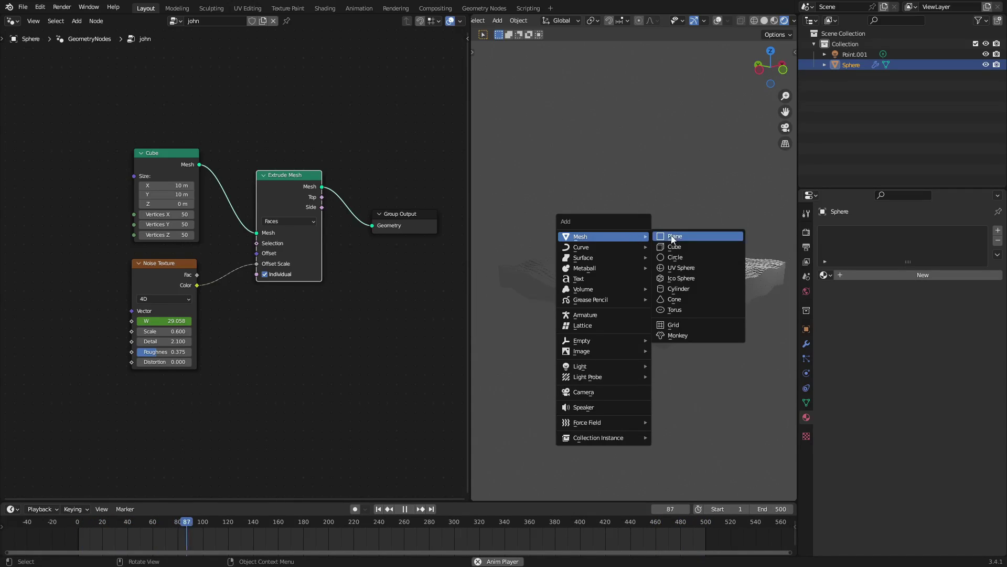
pyautogui.click(675, 234)
pyautogui.press('g')
pyautogui.click(665, 236)
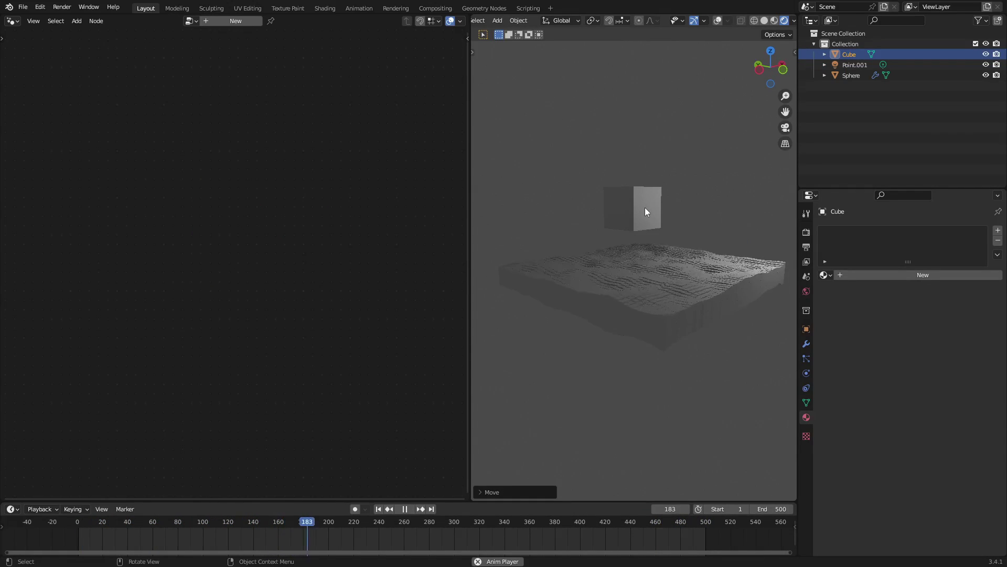
pyautogui.press('Delete')
pyautogui.click(652, 271)
# - Adjust the placement of the Cube and Extrude Mesh nodes, leaving free space below the network
pyautogui.scroll(2, 391, 145)
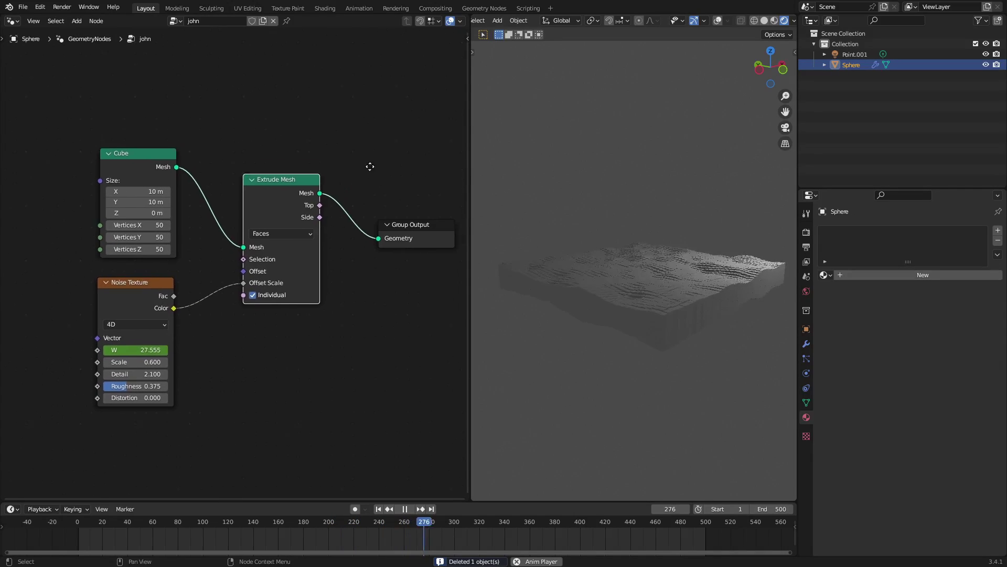
pyautogui.moveTo(375, 158); pyautogui.dragTo(370, 157, button='middle')
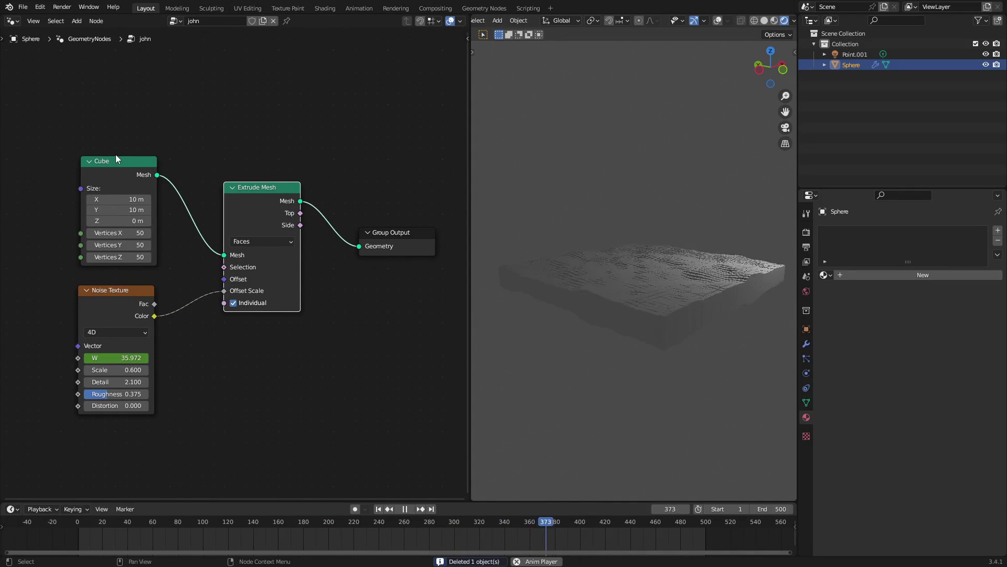
pyautogui.moveTo(116, 161); pyautogui.dragTo(106, 145)
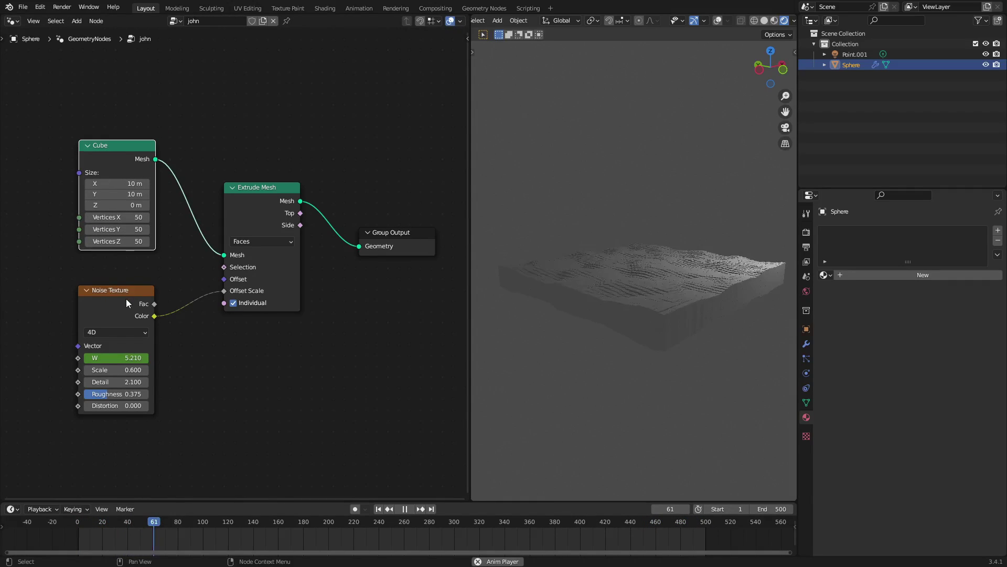
pyautogui.moveTo(264, 192); pyautogui.dragTo(262, 188)
pyautogui.scroll(-2, 265, 262)
pyautogui.moveTo(267, 283); pyautogui.dragTo(262, 187, button='middle')
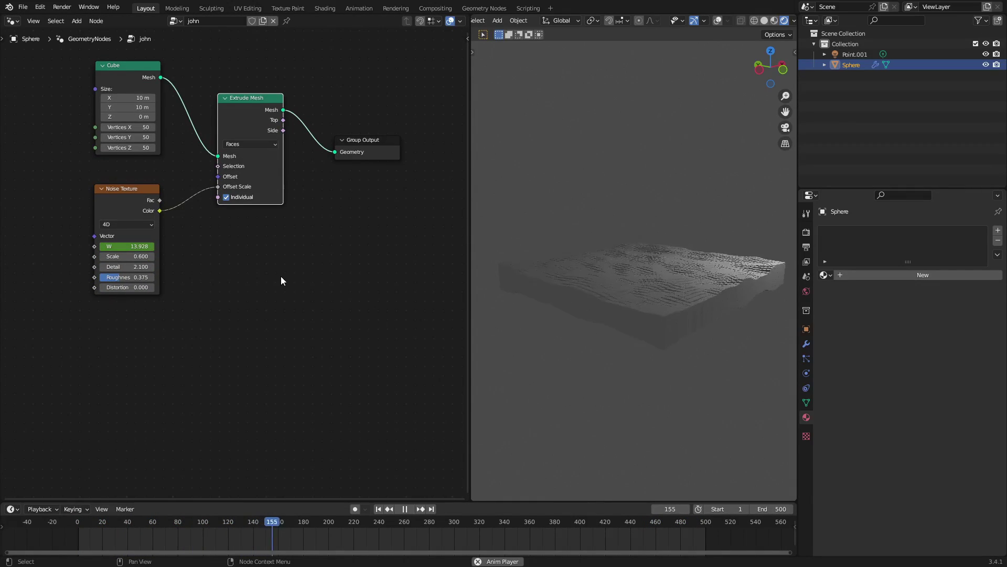
# - Add a second Cube node and a second Extrude Mesh node below the existing network
pyautogui.hotkey('shift', 'a')
pyautogui.moveTo(278, 263)
pyautogui.click(230, 153)
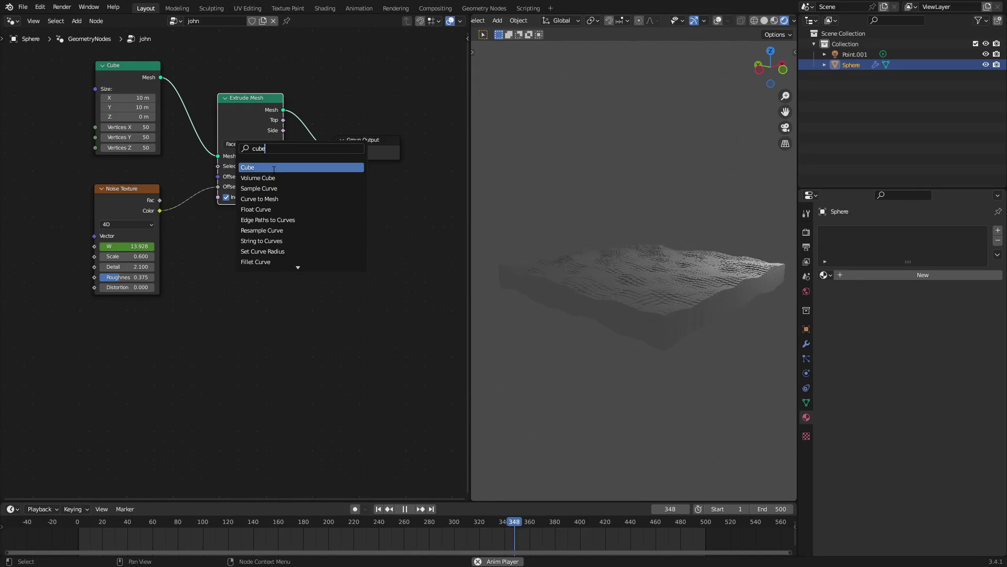
pyautogui.click(273, 169)
pyautogui.click(236, 293)
pyautogui.click(354, 247)
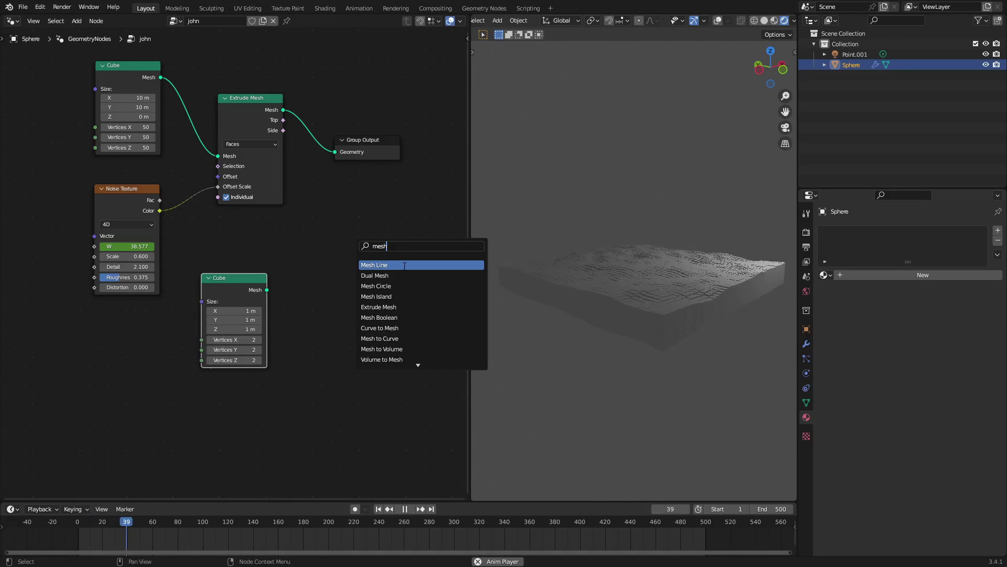
pyautogui.click(402, 308)
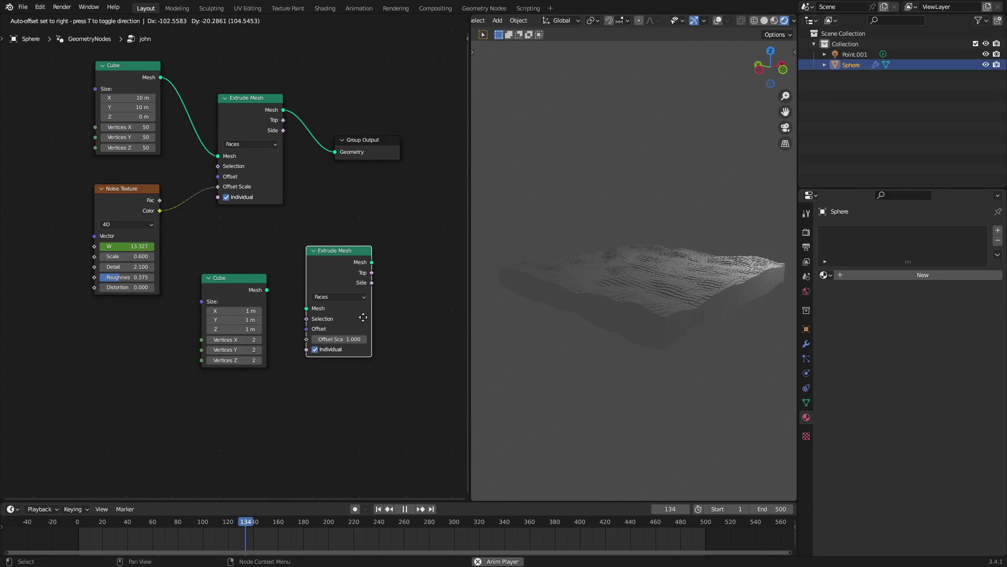
# - Add a Noise Texture node beneath the second Cube node and move the second Extrude Mesh node farther from it
pyautogui.hotkey('shift', 'a')
pyautogui.click(343, 227)
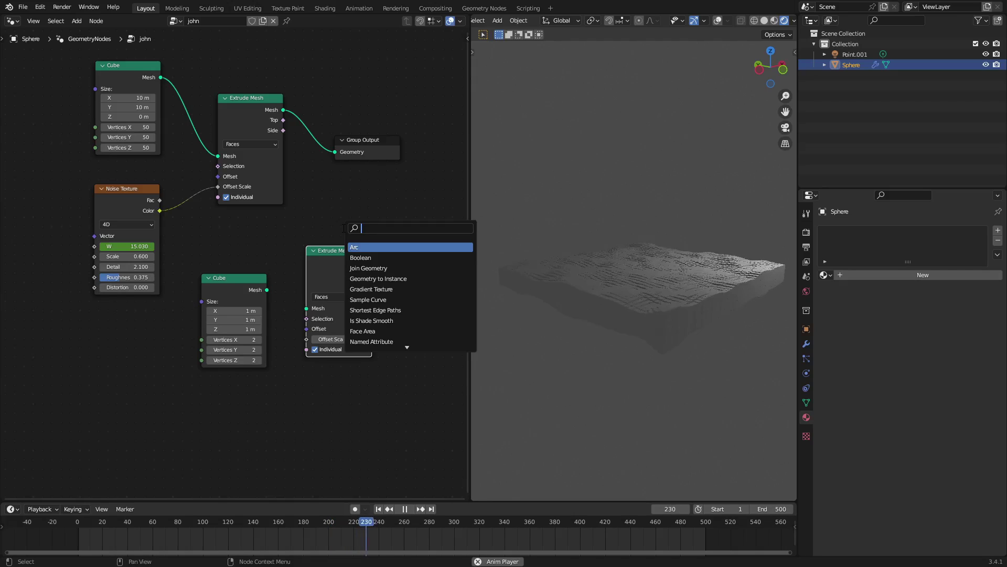
pyautogui.click(356, 245)
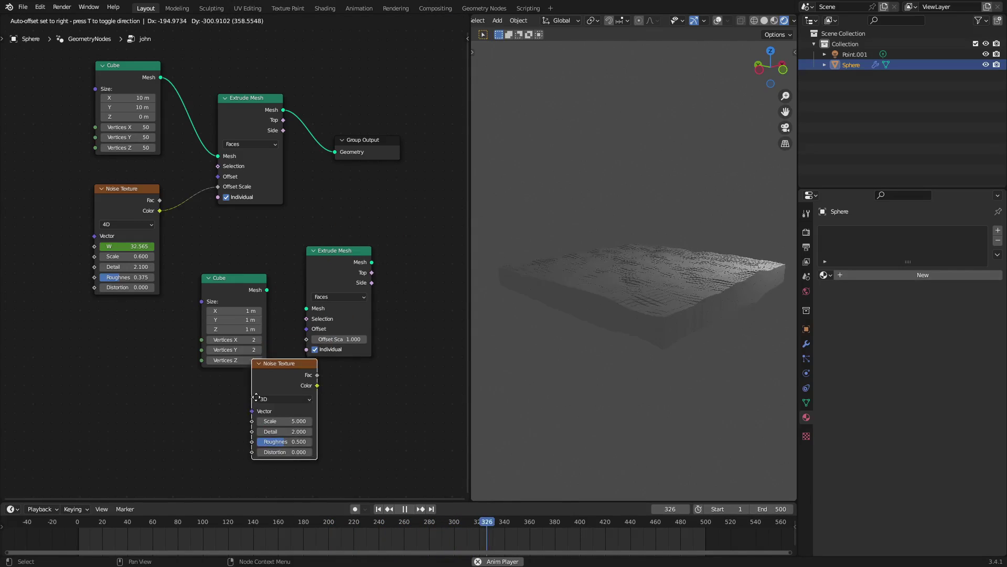
pyautogui.click(233, 402)
pyautogui.moveTo(339, 276); pyautogui.dragTo(350, 266, button='middle')
pyautogui.moveTo(345, 244); pyautogui.dragTo(365, 244)
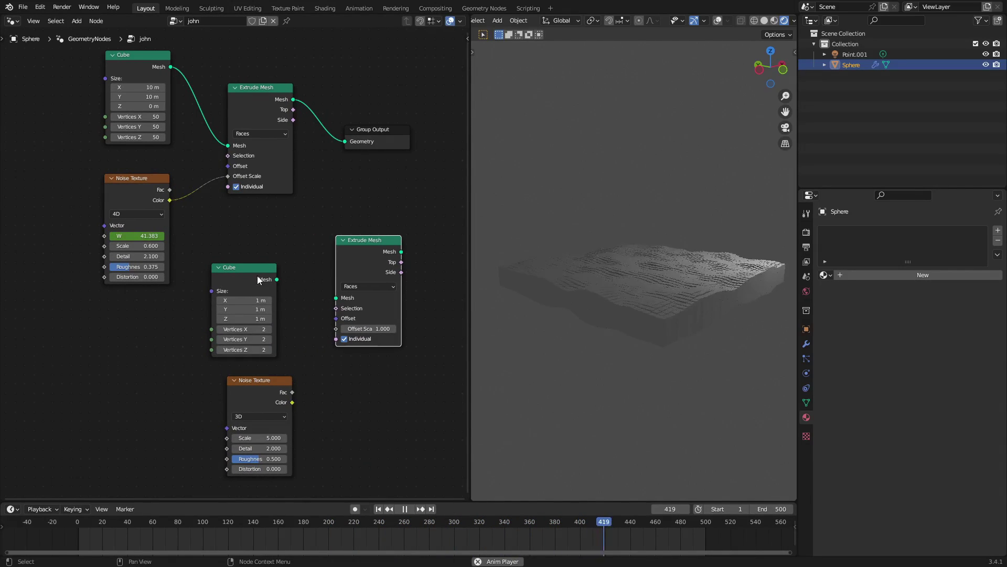
# - Connect the second Cube's Mesh to the second Extrude Mesh node, and the new noise's Fac output to its Offset Scale
pyautogui.moveTo(264, 280); pyautogui.dragTo(267, 266)
pyautogui.moveTo(340, 296); pyautogui.dragTo(342, 297)
pyautogui.moveTo(370, 313); pyautogui.dragTo(361, 302, button='middle')
pyautogui.moveTo(285, 388); pyautogui.dragTo(322, 322)
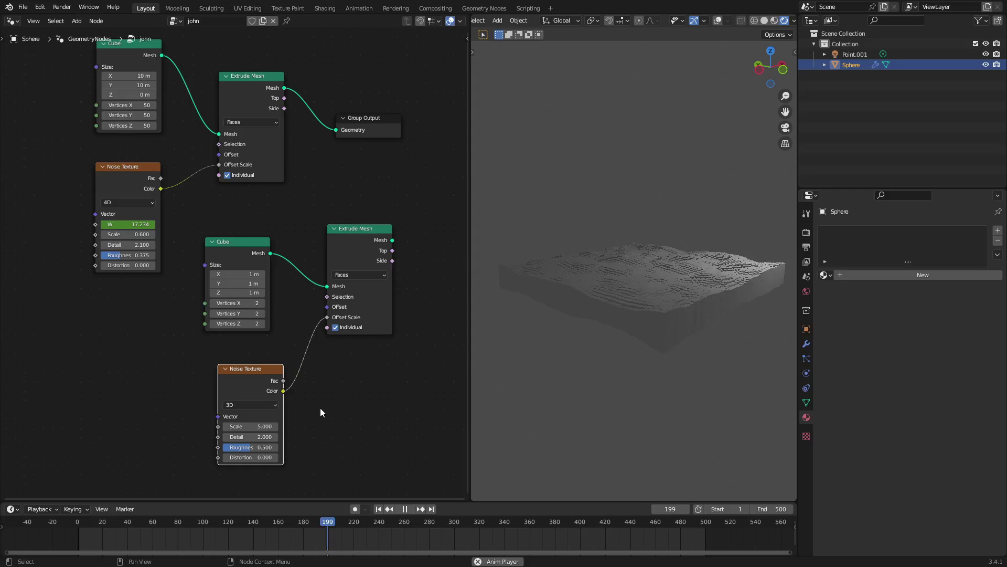
pyautogui.moveTo(284, 381); pyautogui.dragTo(323, 321)
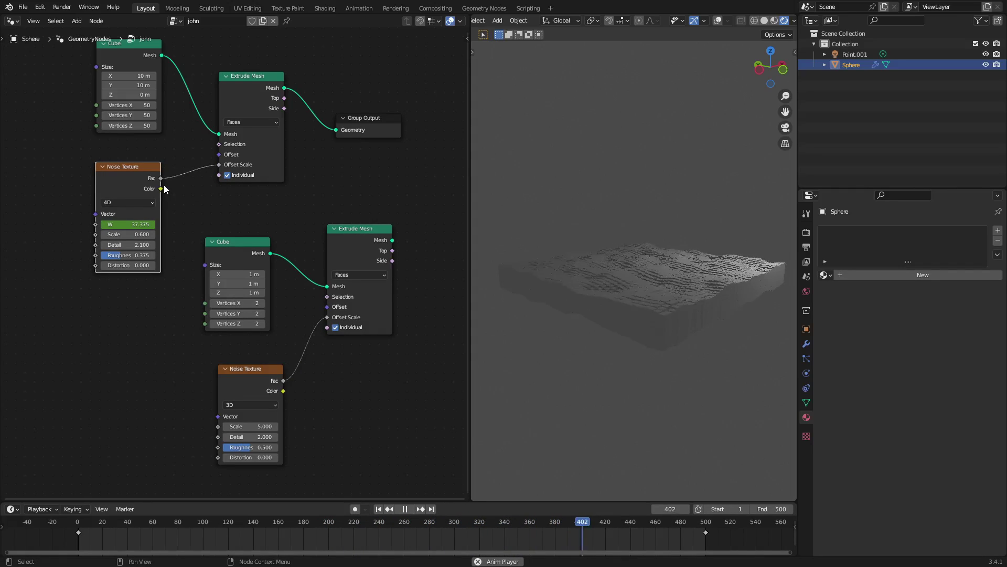
# - Link the original Noise Texture's Fac output to the original Extrude Mesh Offset Scale and set the noise Scale to -0.300
pyautogui.moveTo(225, 166); pyautogui.dragTo(225, 167)
pyautogui.moveTo(160, 179); pyautogui.dragTo(219, 162)
pyautogui.scroll(8, 666, 275)
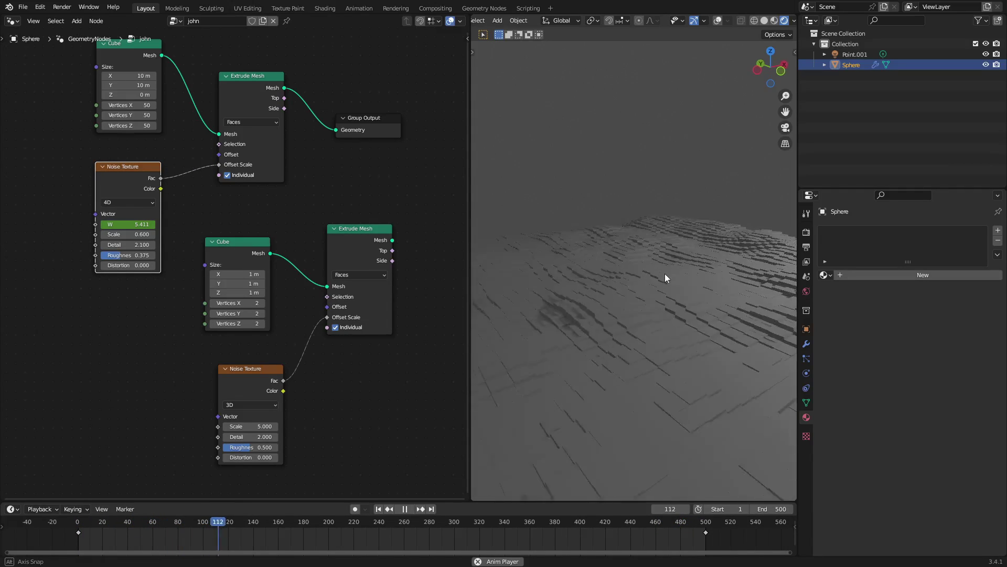
pyautogui.moveTo(665, 273)
pyautogui.mouseDown(button='middle')
pyautogui.moveTo(597, 276)
pyautogui.moveTo(652, 276)
pyautogui.mouseUp(button='middle')
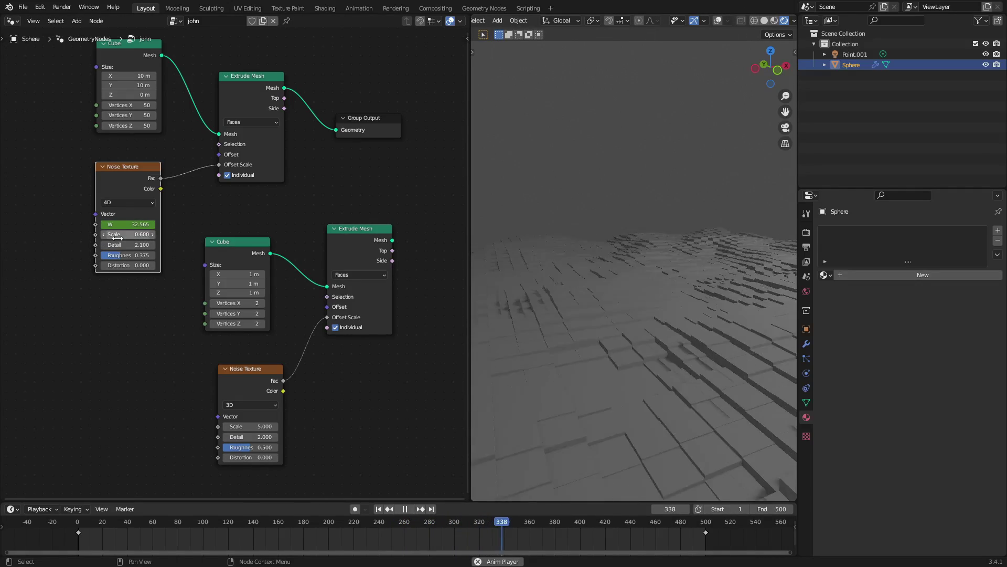
pyautogui.moveTo(117, 234)
pyautogui.mouseDown()
pyautogui.moveTo(155, 234)
pyautogui.moveTo(111, 234)
pyautogui.mouseUp()
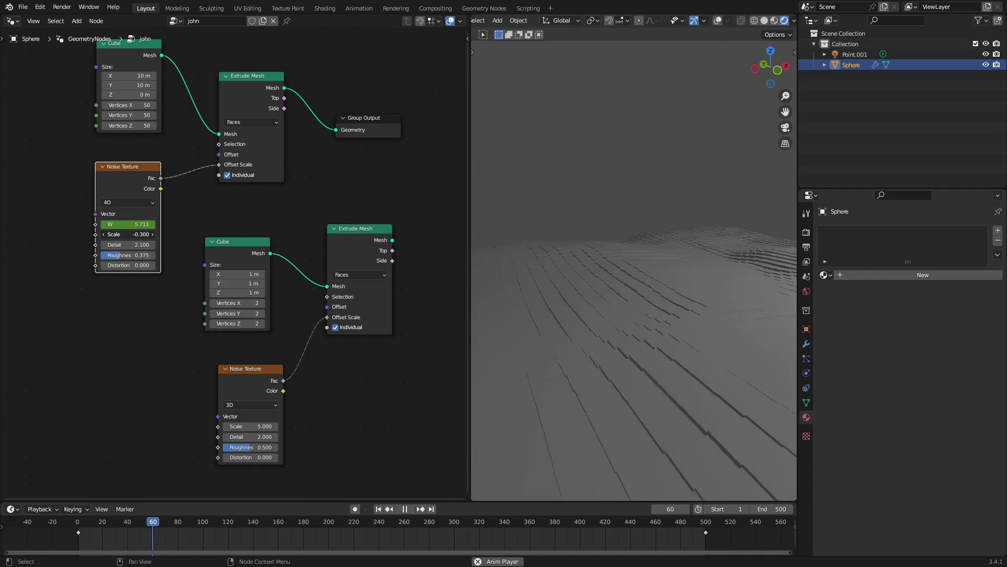
# - Delete the second set of Cube, Extrude Mesh and Noise Texture nodes
pyautogui.moveTo(418, 424); pyautogui.dragTo(211, 231)
pyautogui.press('x')
pyautogui.moveTo(214, 219); pyautogui.dragTo(286, 302, button='middle')
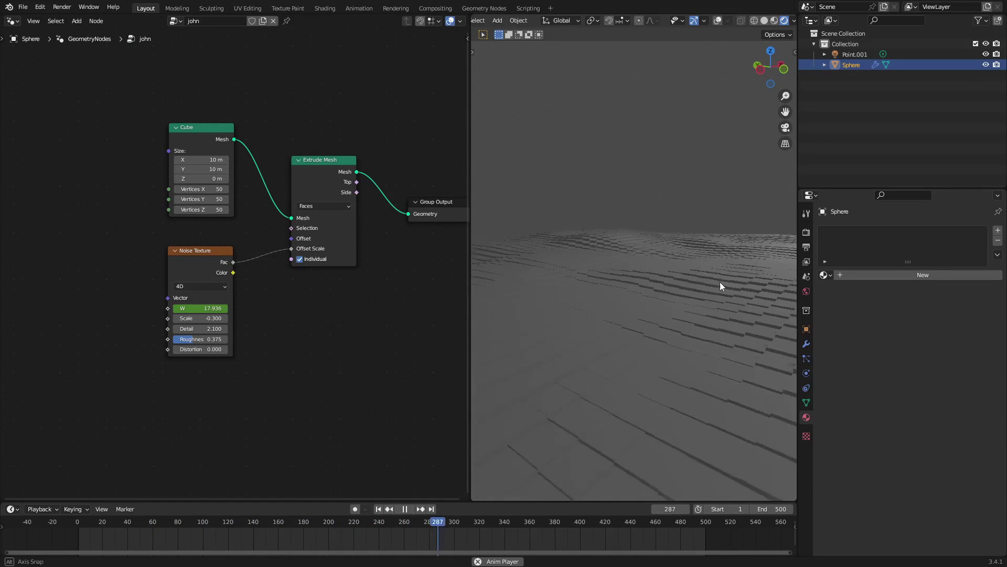
# - Set the Noise Texture's Scale to 2.000 and inspect the extruded blocks up close
pyautogui.scroll(2, 278, 301)
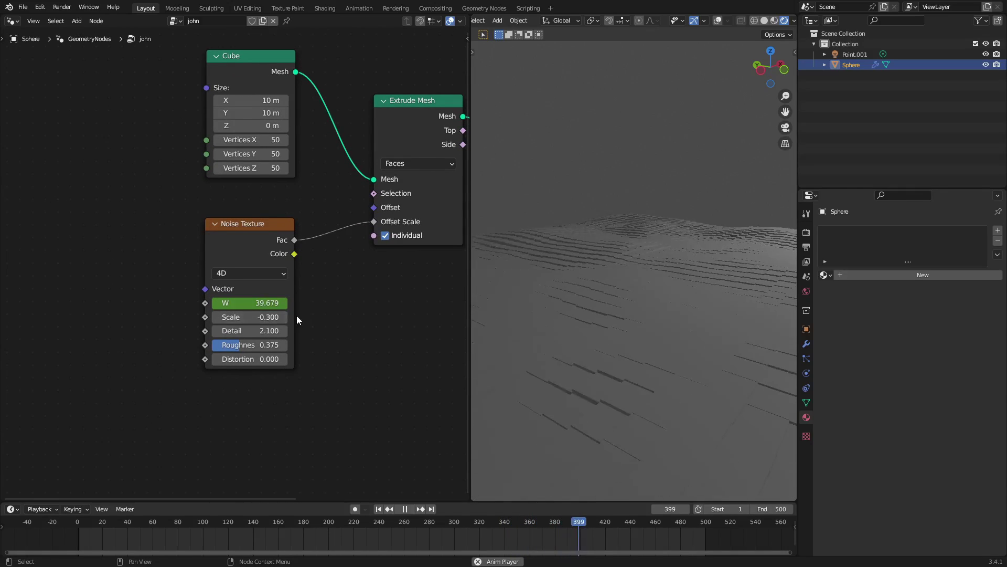
pyautogui.click(282, 317)
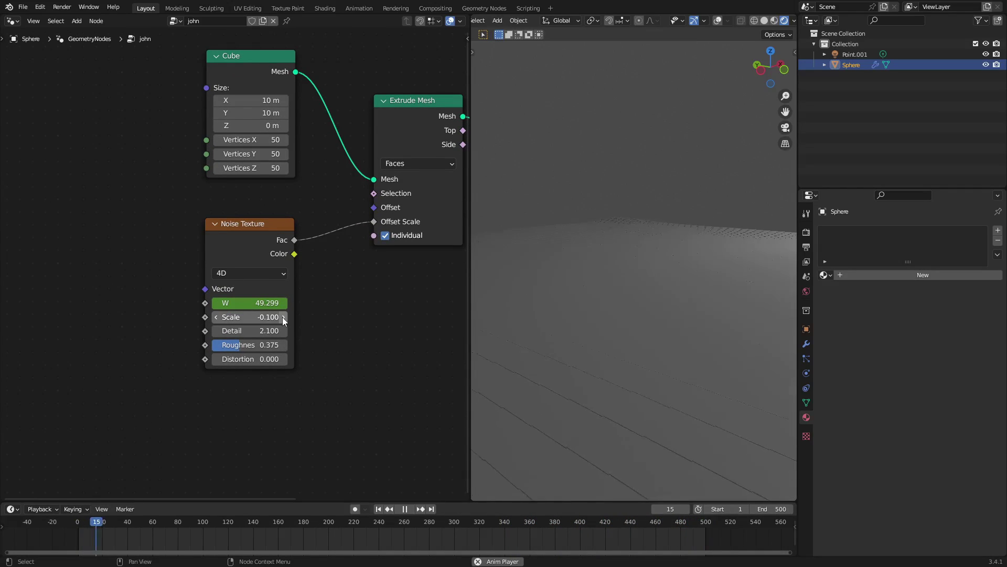
pyautogui.moveTo(217, 320); pyautogui.dragTo(271, 317)
pyautogui.moveTo(567, 320)
pyautogui.mouseDown(button='middle')
pyautogui.moveTo(677, 349)
pyautogui.moveTo(692, 343)
pyautogui.moveTo(577, 335)
pyautogui.mouseUp(button='middle')
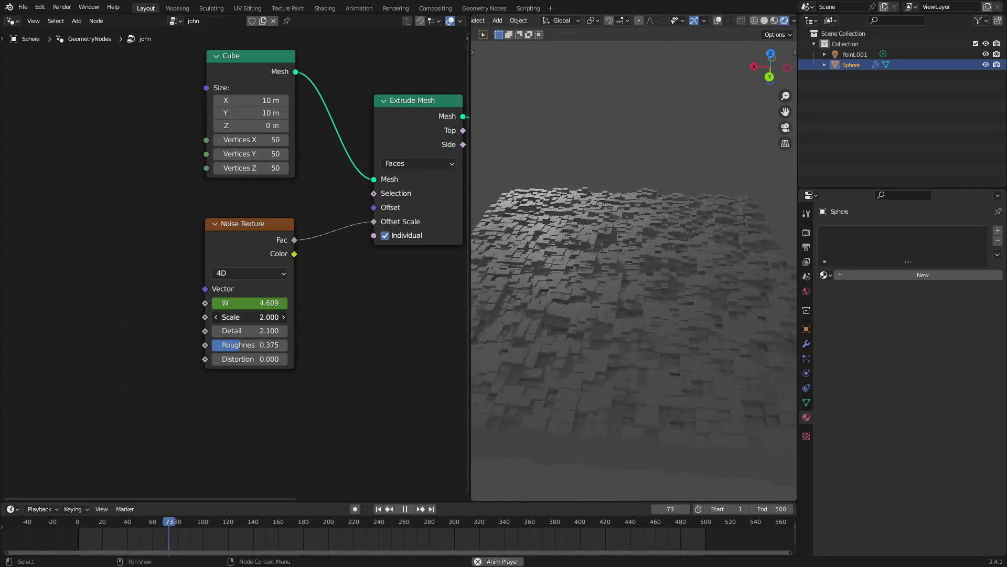
pyautogui.moveTo(348, 319); pyautogui.dragTo(320, 308, button='middle')
pyautogui.moveTo(524, 294); pyautogui.dragTo(543, 239, button='middle')
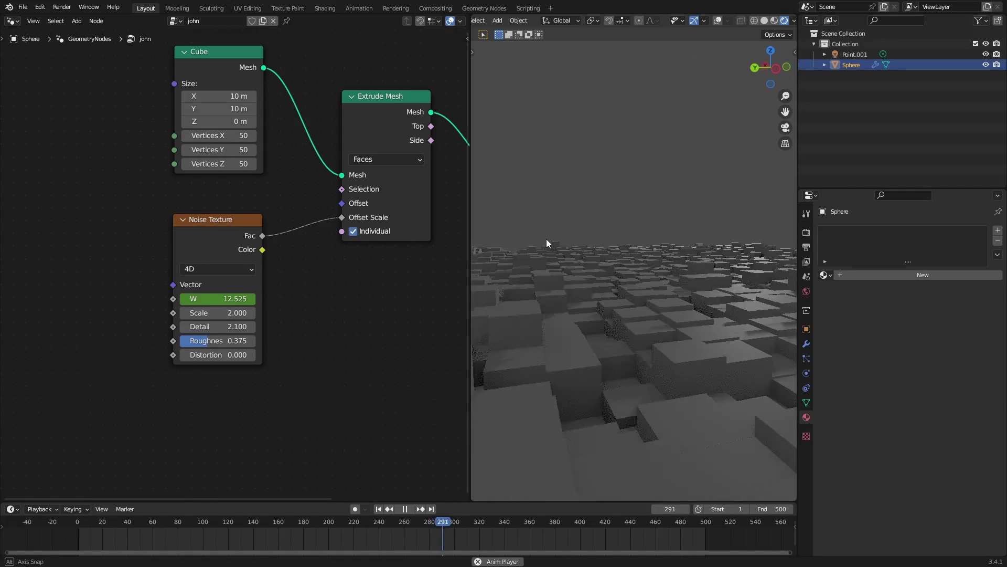
# - Stop the playback and return to frame 1 with the Noise Texture node selected
pyautogui.press('space')
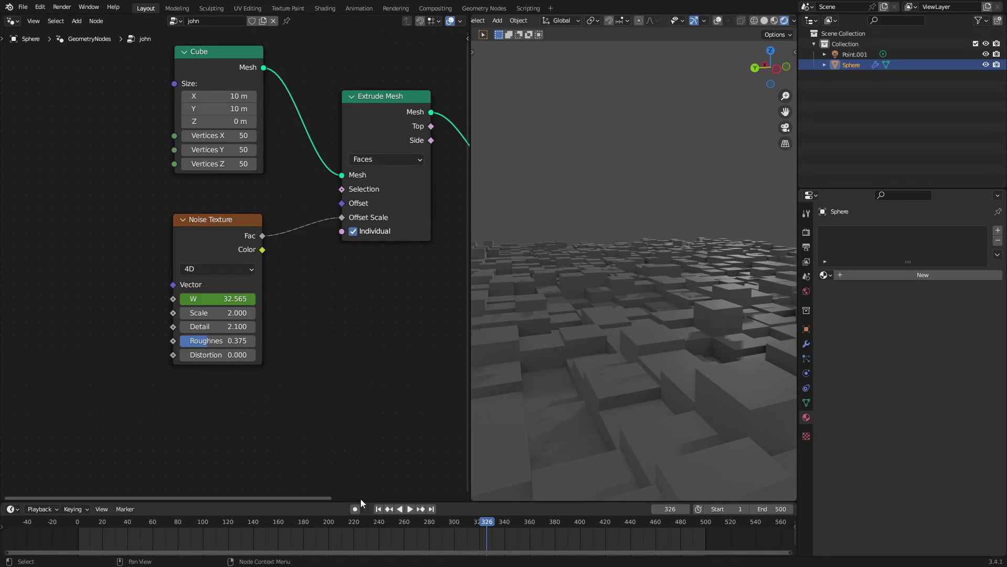
pyautogui.click(212, 289)
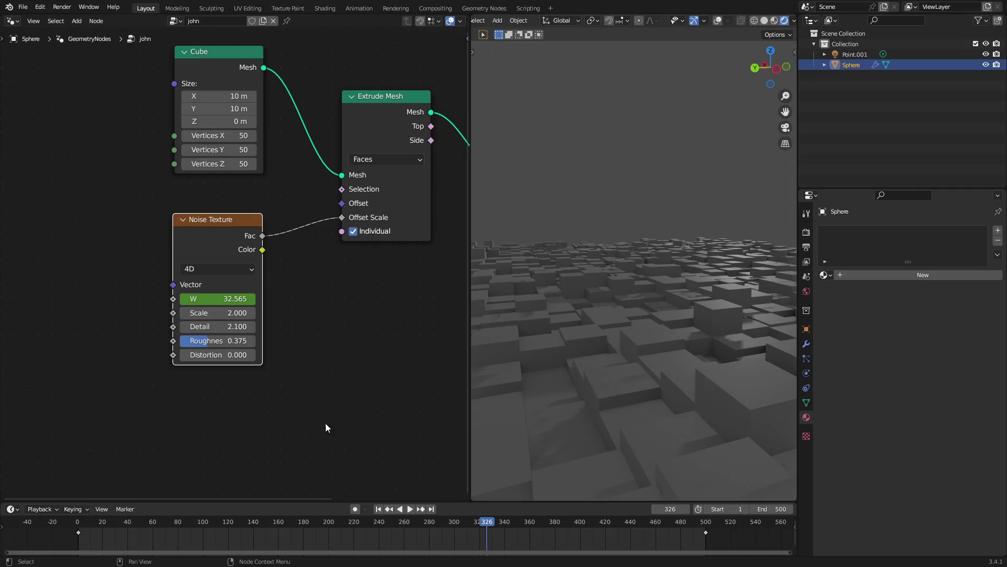
pyautogui.click(378, 508)
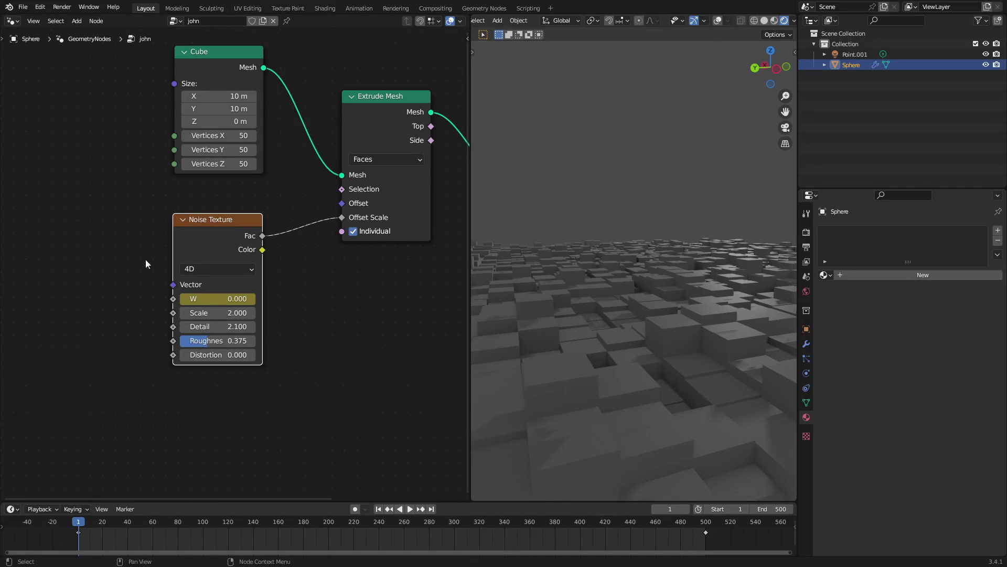
# - Switch the Noise Texture's dimensions to 3D and back to 4D
pyautogui.click(203, 269)
pyautogui.click(212, 310)
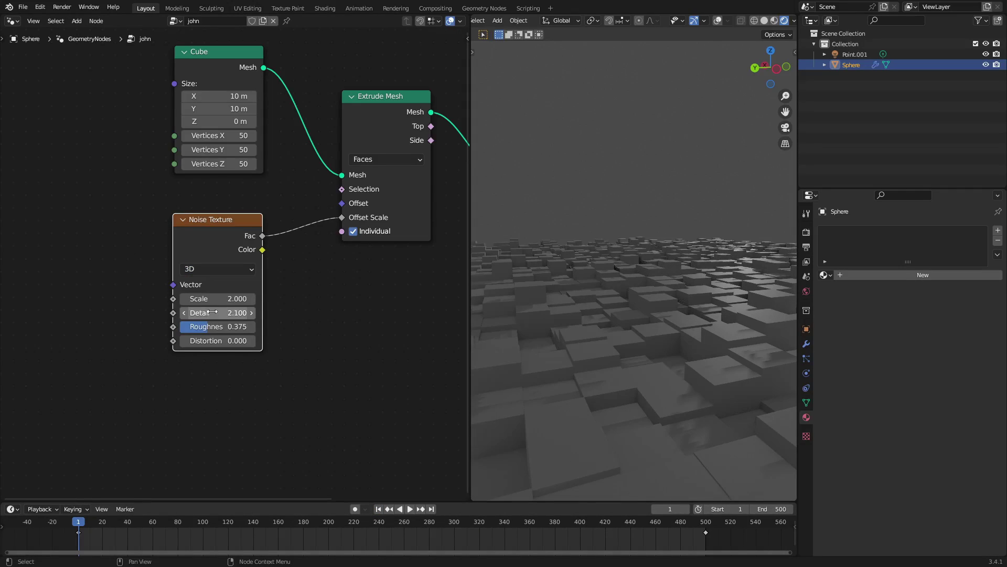
pyautogui.click(223, 269)
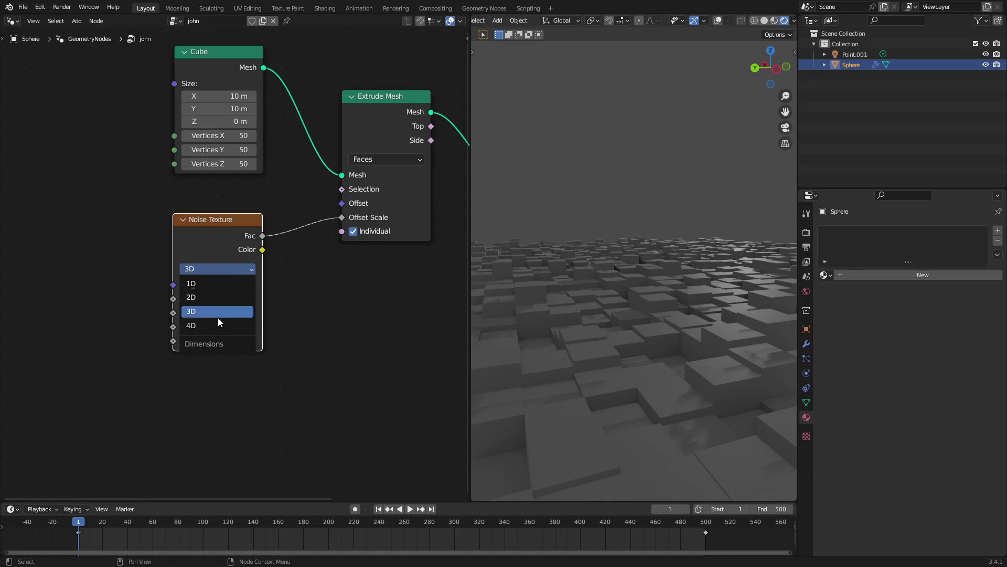
pyautogui.click(218, 317)
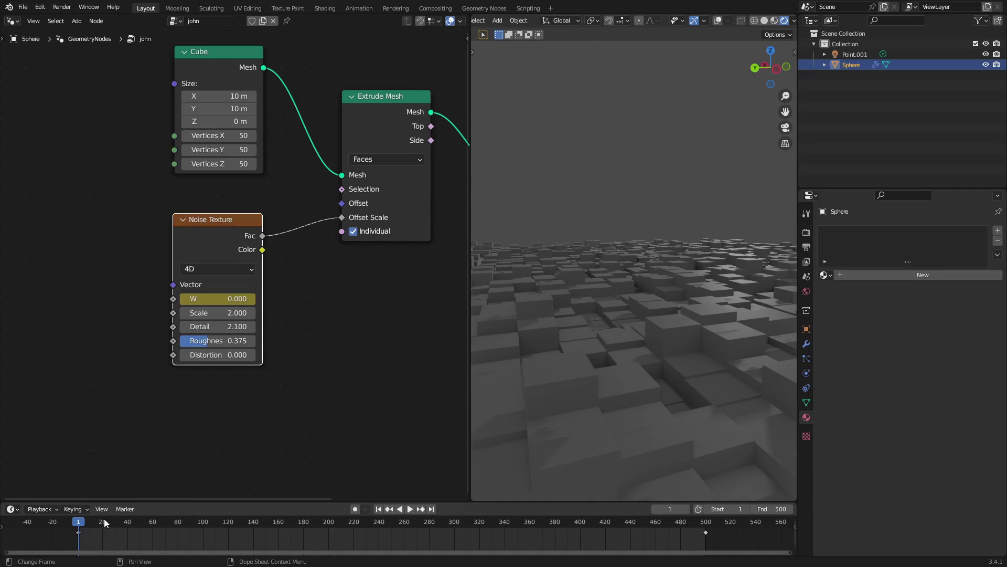
# - Play the noise animation from frame 1
pyautogui.press('space')
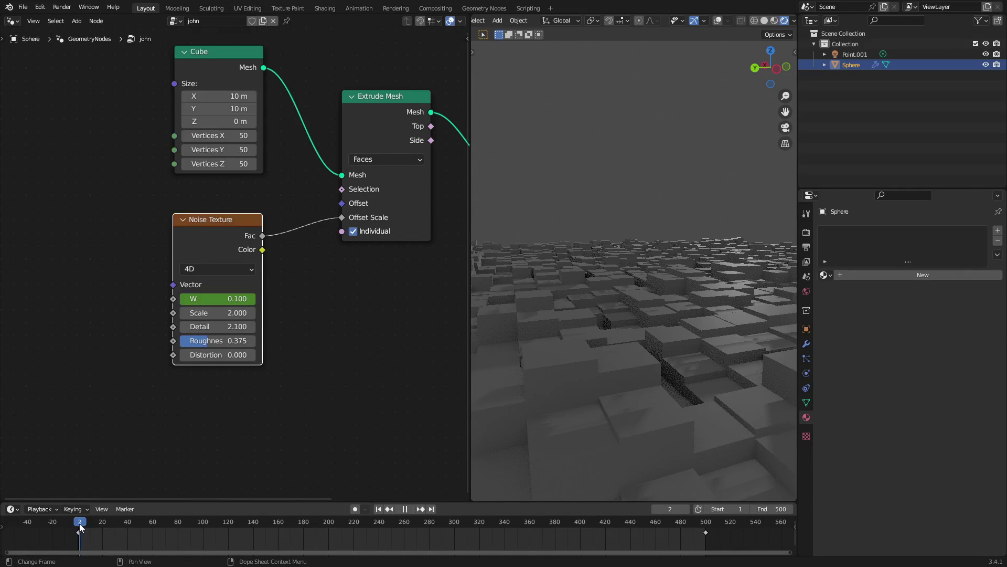
# - Go to frame 500 from the animation's start and set the Noise Texture's W value there to 10
pyautogui.moveTo(79, 524); pyautogui.dragTo(78, 523)
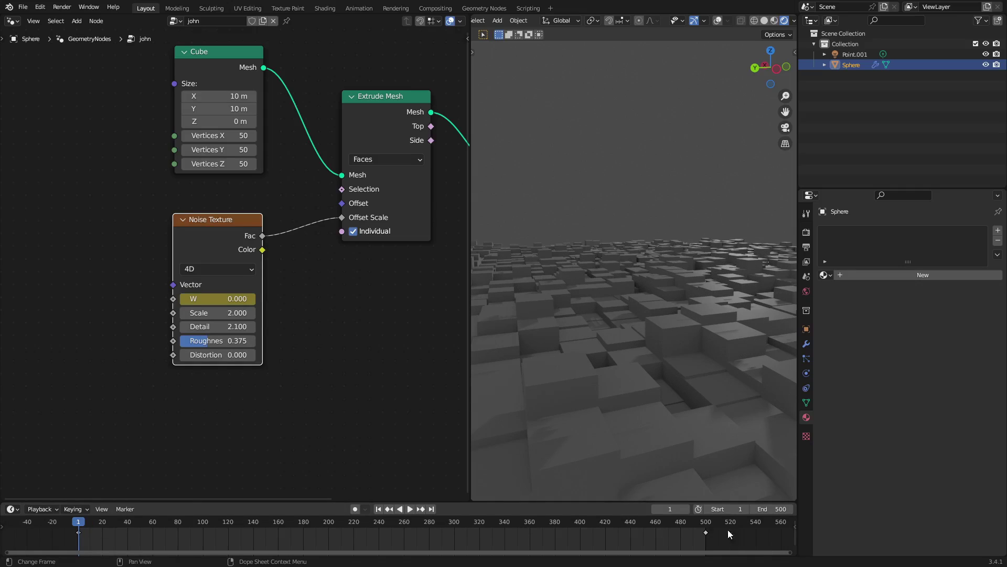
pyautogui.click(705, 524)
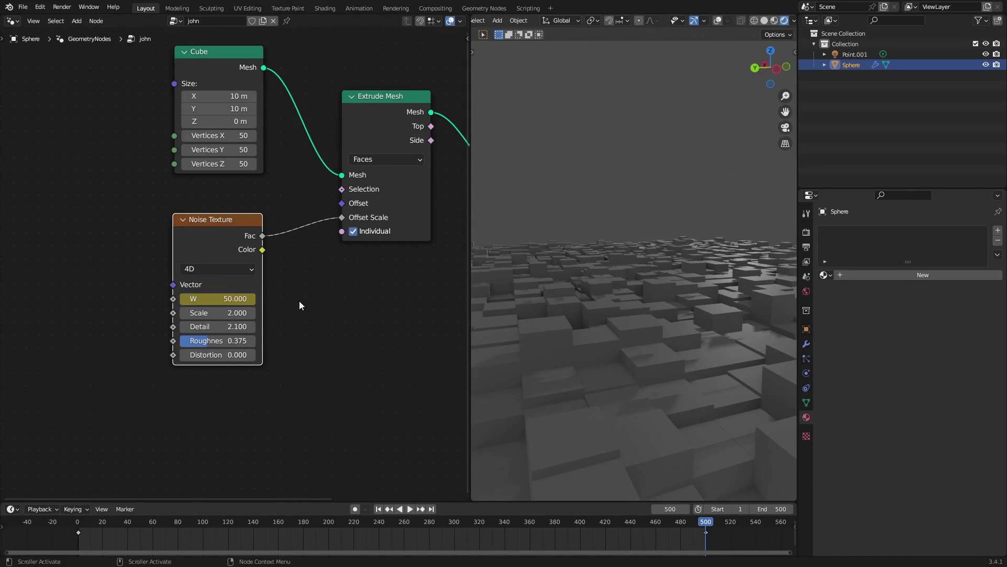
pyautogui.click(226, 299)
pyautogui.write('10')
pyautogui.press('Return')
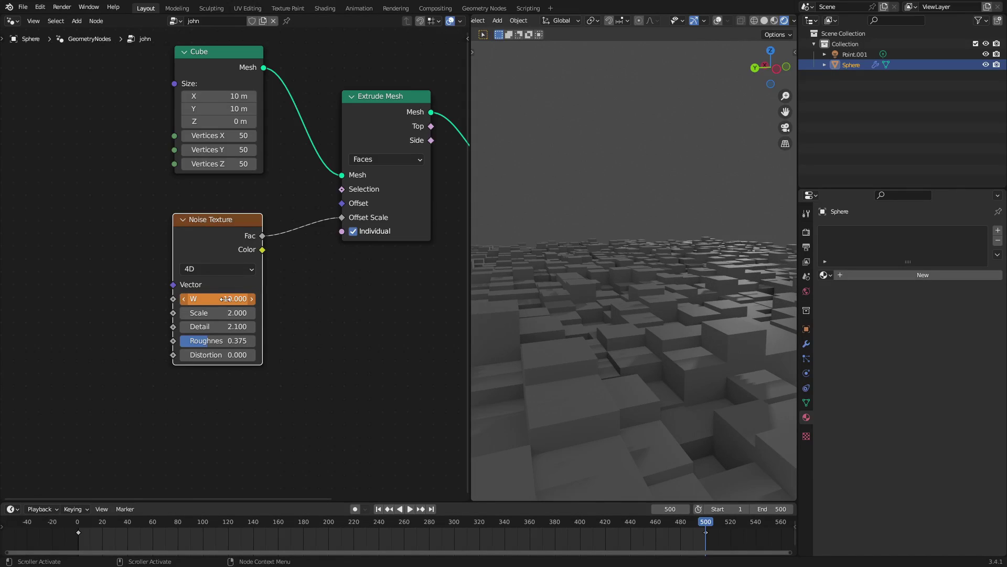
# - Compare the Noise Texture's W keyframes at the first and last frames, and play the animation from the start
pyautogui.click(380, 509)
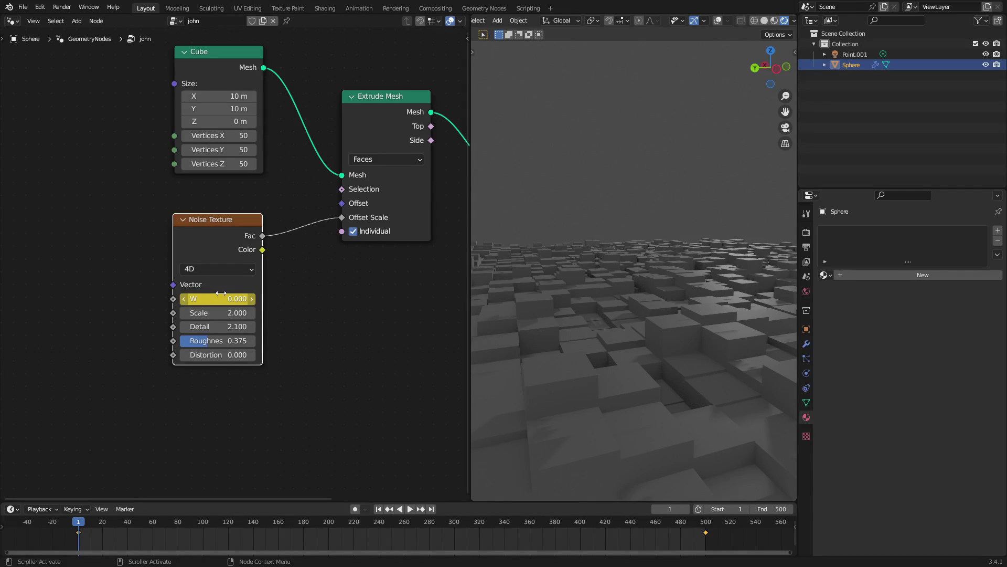
pyautogui.click(431, 509)
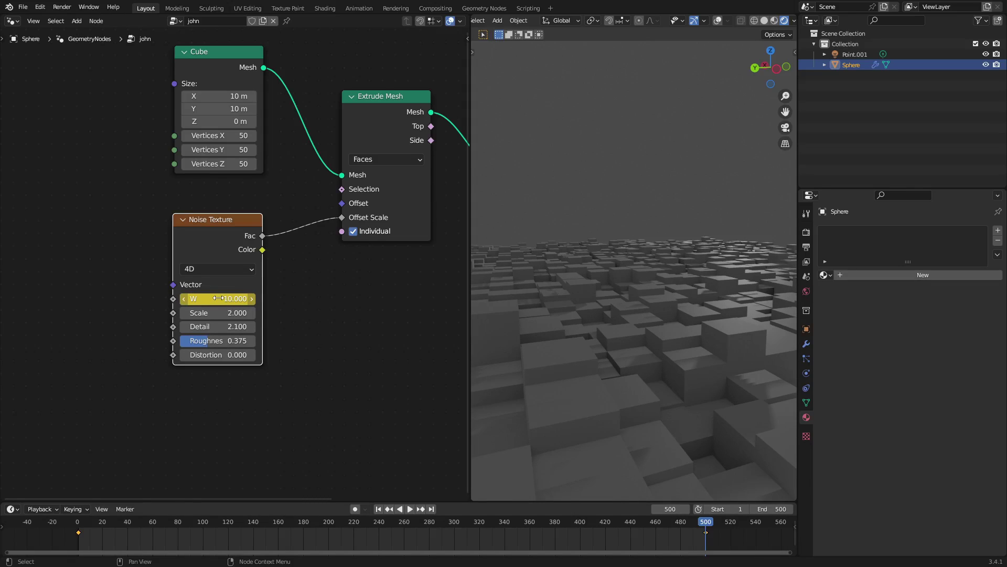
pyautogui.click(378, 509)
pyautogui.press('space')
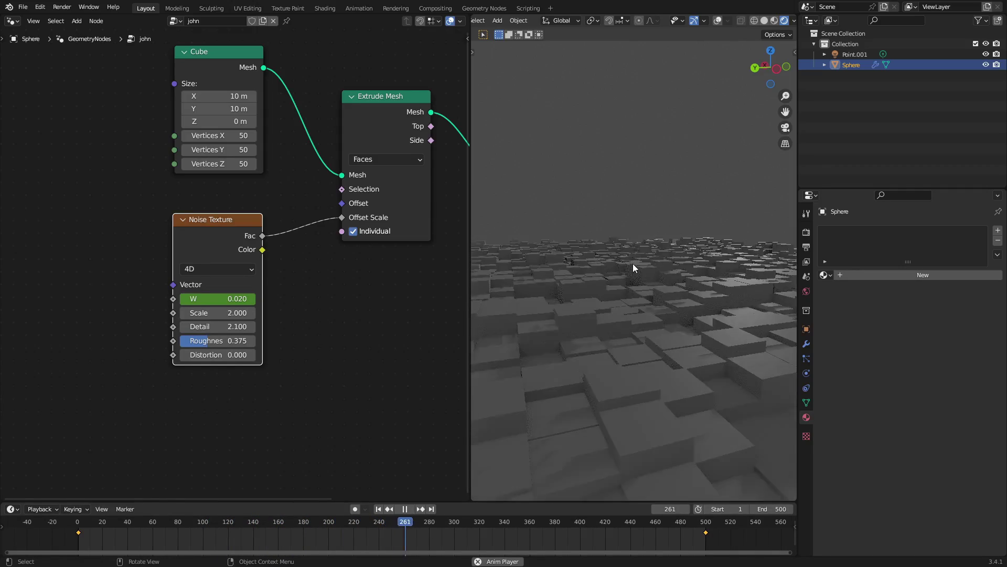
# - Set the Noise Texture's W keyframe at frame 500 to 5 and replay the animation
pyautogui.click(430, 509)
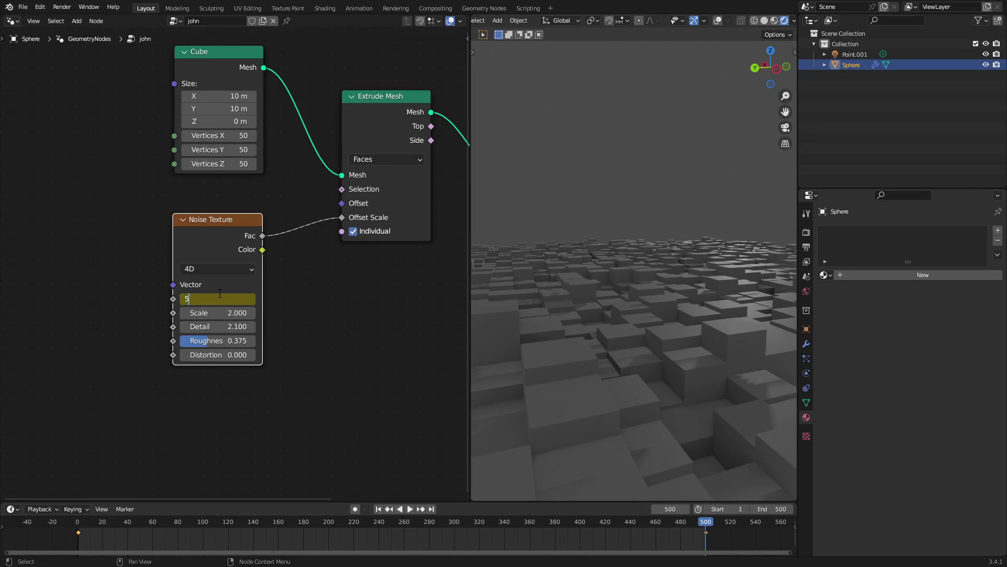
pyautogui.press('Return')
pyautogui.press('space')
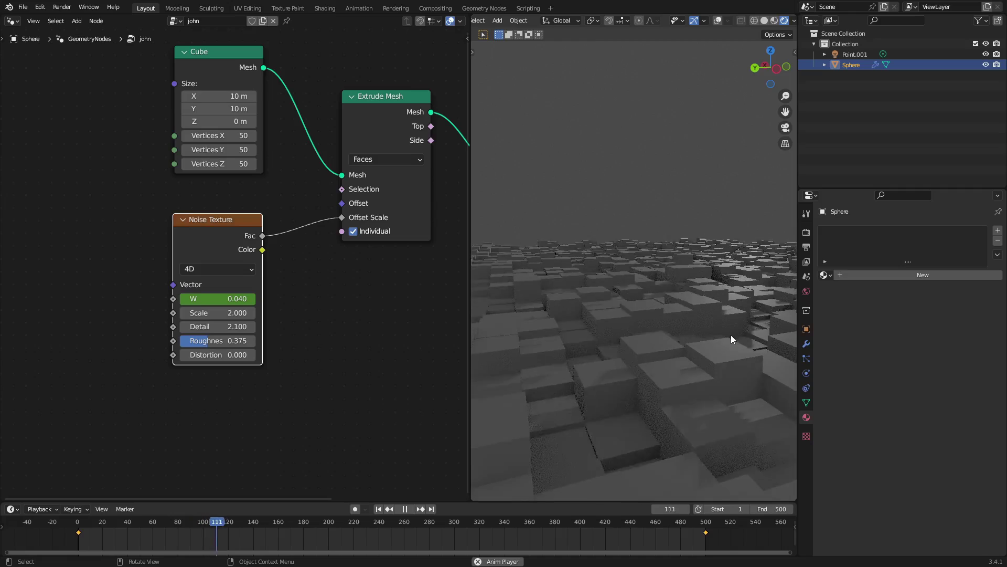
pyautogui.moveTo(707, 321); pyautogui.dragTo(710, 321, button='middle')
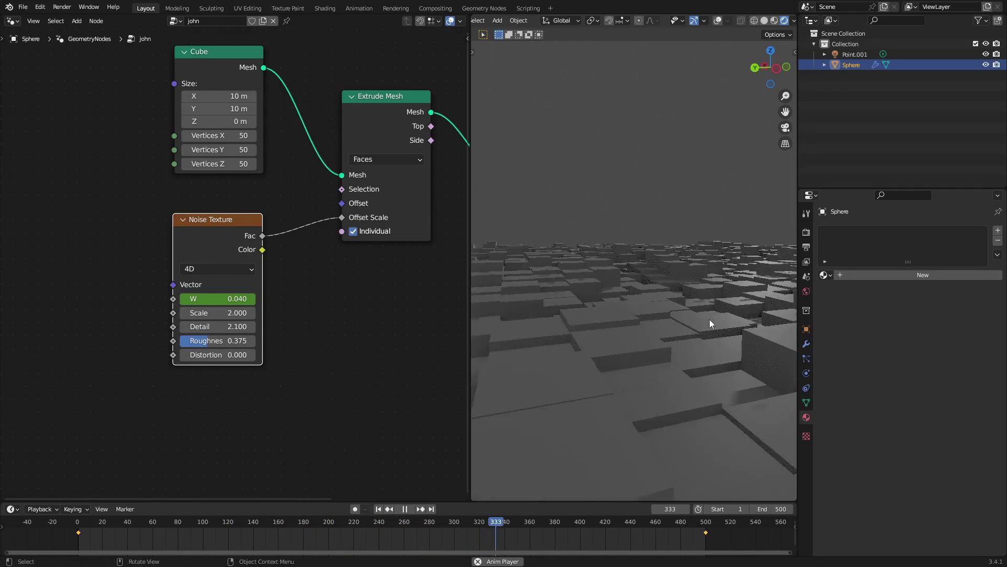
# - Switch the viewport to Material Preview shading and toggle Eevee's Ambient Occlusion off and on to compare the terrain's shading
pyautogui.click(775, 20)
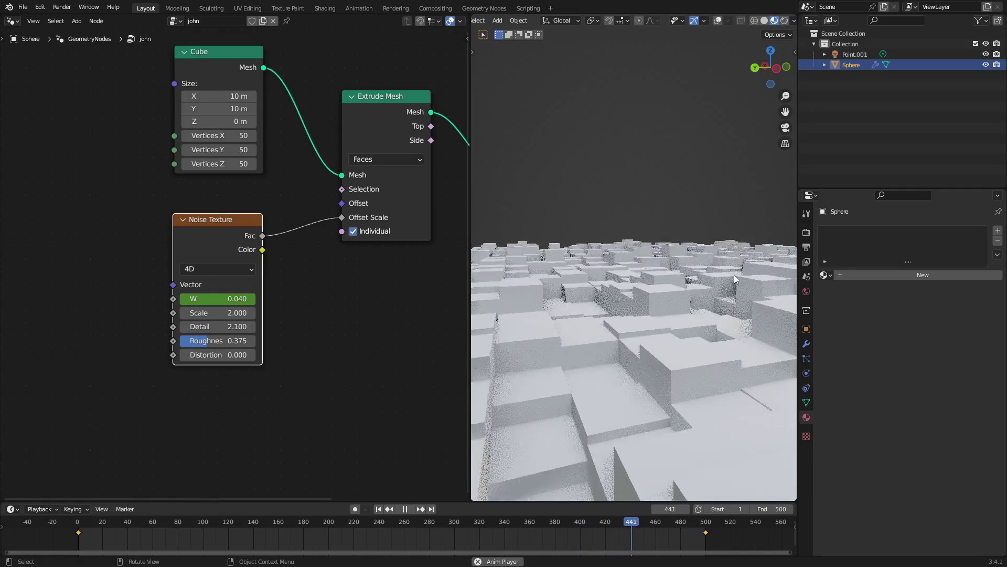
pyautogui.click(807, 231)
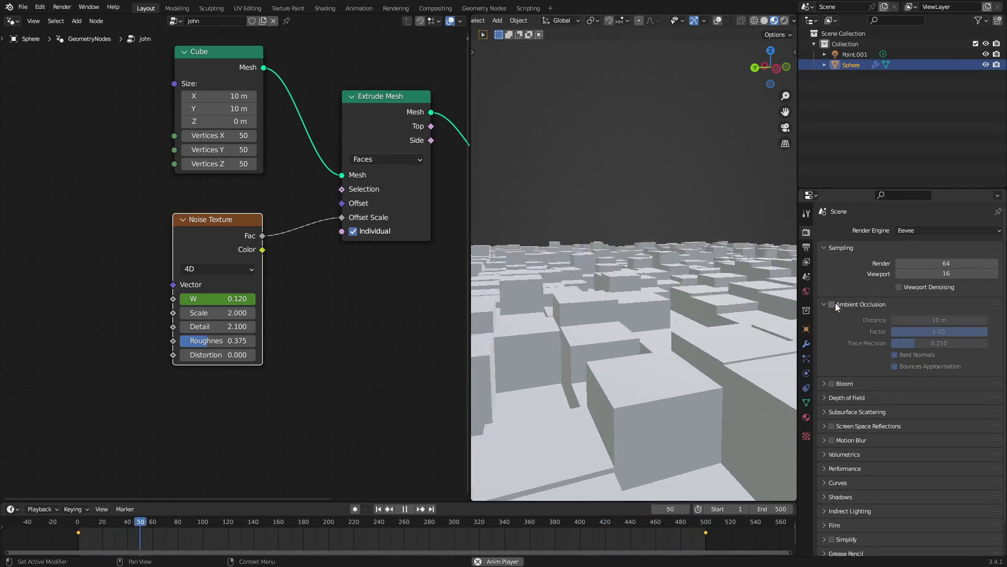
pyautogui.click(835, 303)
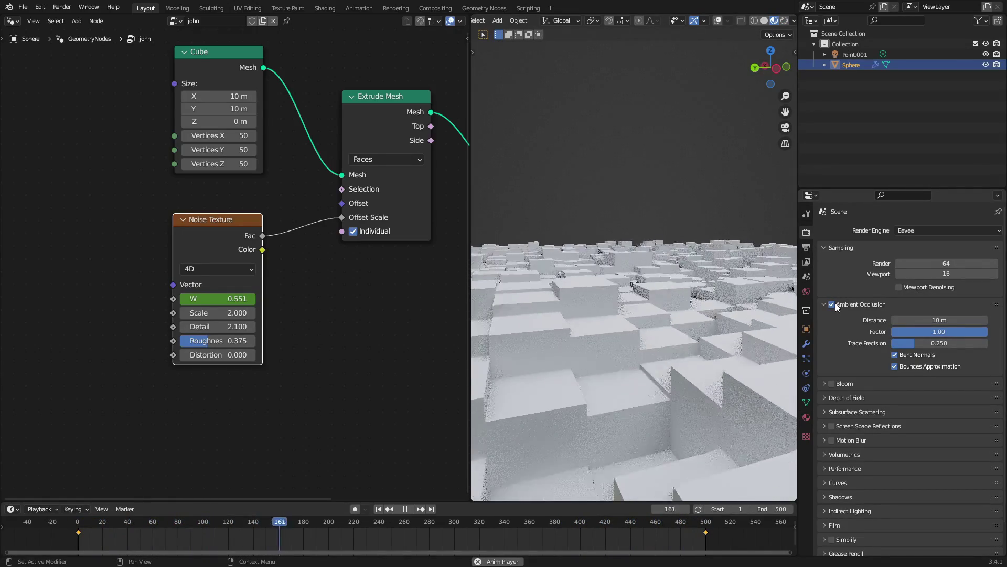
# - Raise Eevee's viewport sampling to 200 samples
pyautogui.click(956, 273)
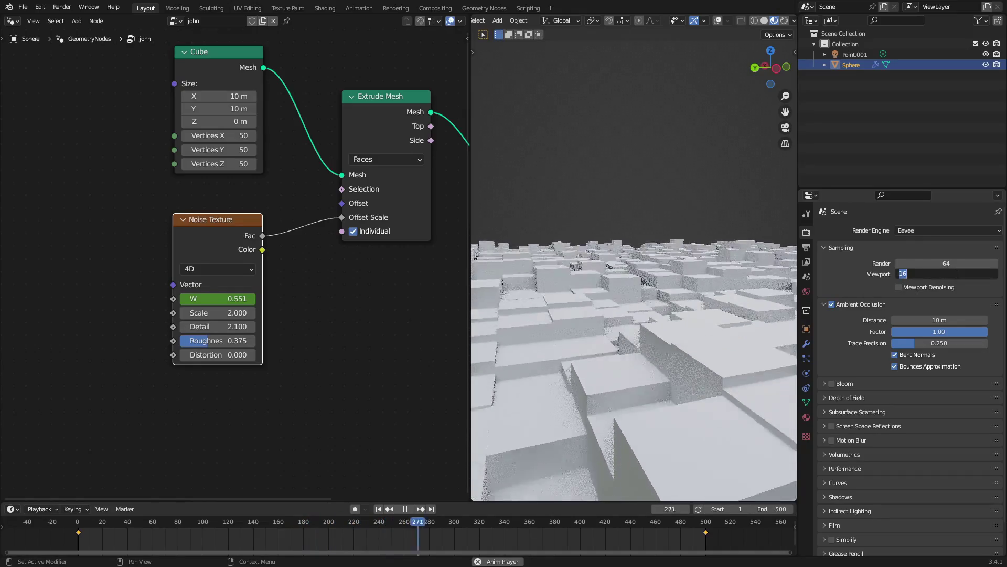
pyautogui.write('64')
pyautogui.press('Return')
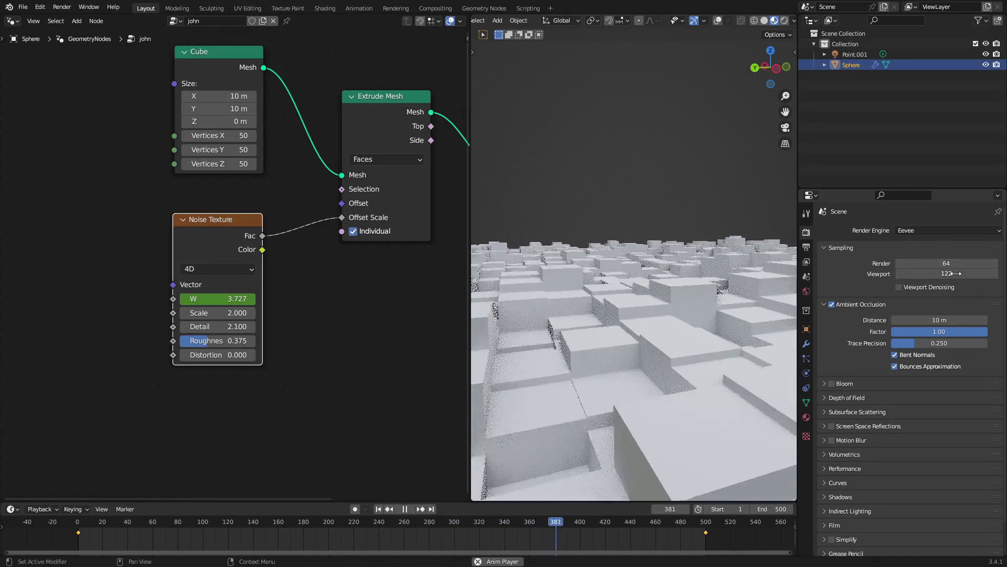
pyautogui.click(952, 273)
pyautogui.write('200')
pyautogui.press('Return')
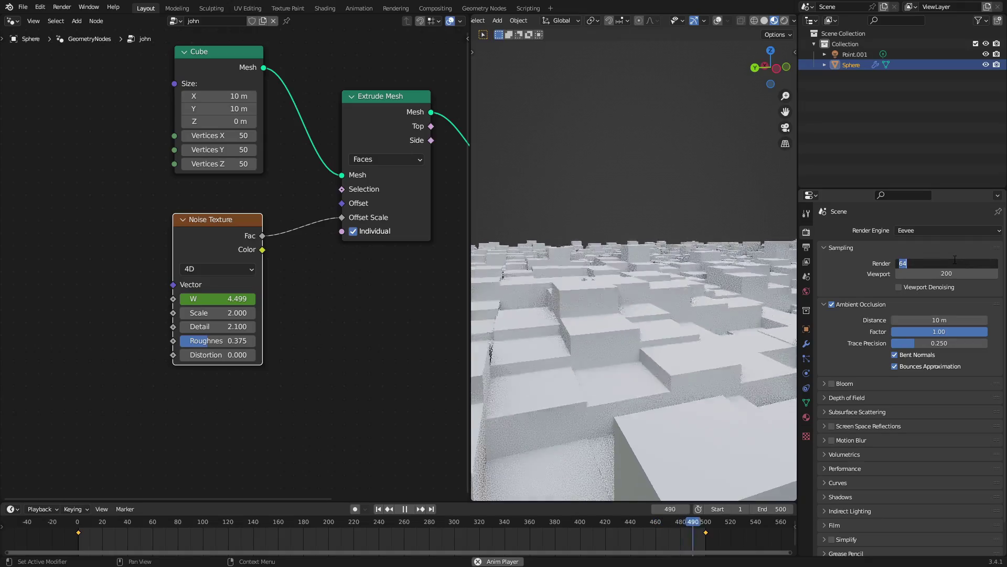
# - Set Eevee's sampling to 200 for Render and 16 for Viewport, and disable Ambient Occlusion
pyautogui.write('200')
pyautogui.press('Return')
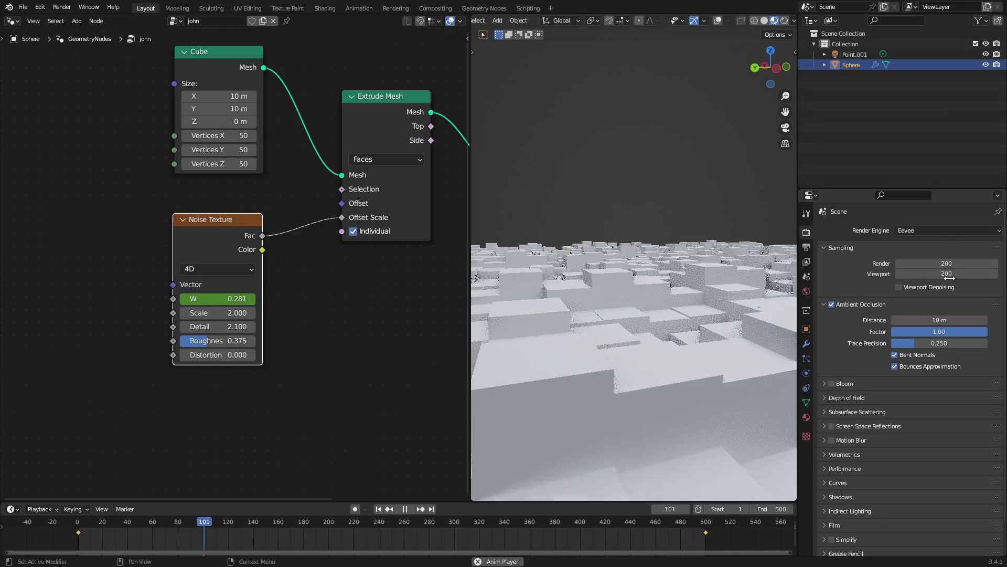
pyautogui.doubleClick(950, 274)
pyautogui.write('16')
pyautogui.press('Return')
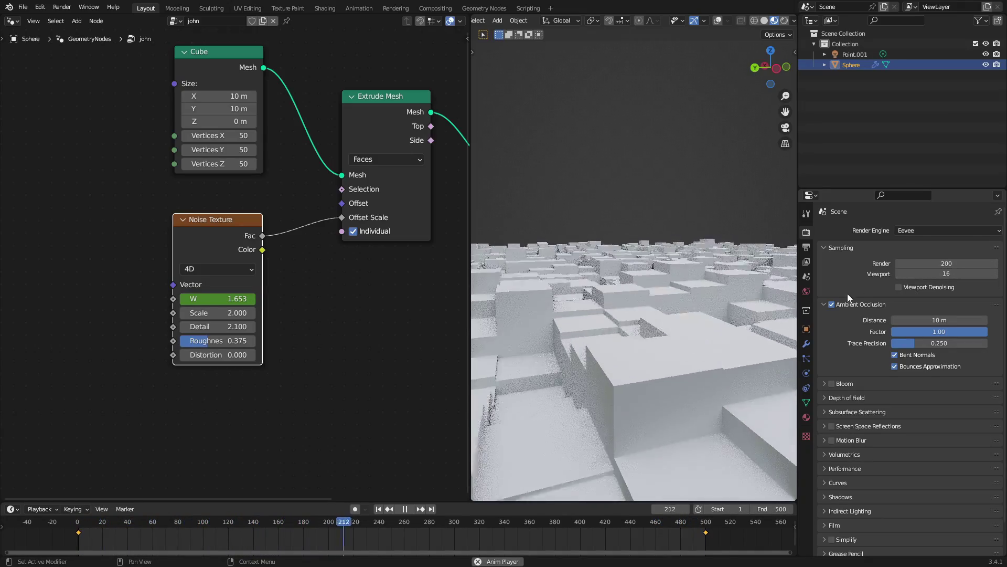
pyautogui.moveTo(711, 318); pyautogui.dragTo(851, 310, button='middle')
pyautogui.click(832, 304)
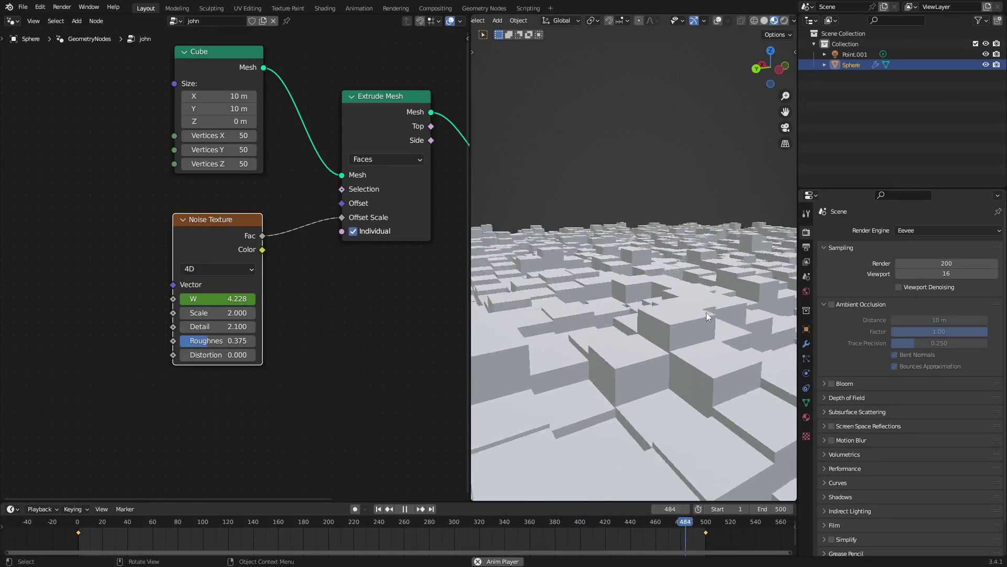
# - Add a second Cube node with default settings in the empty space above the existing nodes
pyautogui.moveTo(302, 260); pyautogui.dragTo(345, 420, button='middle')
pyautogui.scroll(-1, 261, 327)
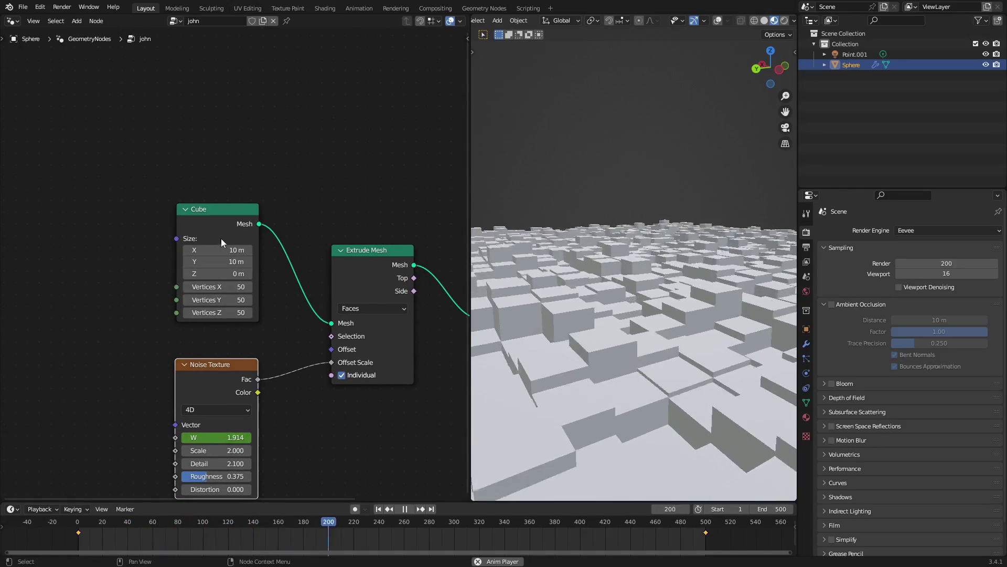
pyautogui.hotkey('shift', 'a')
pyautogui.write('cubge')
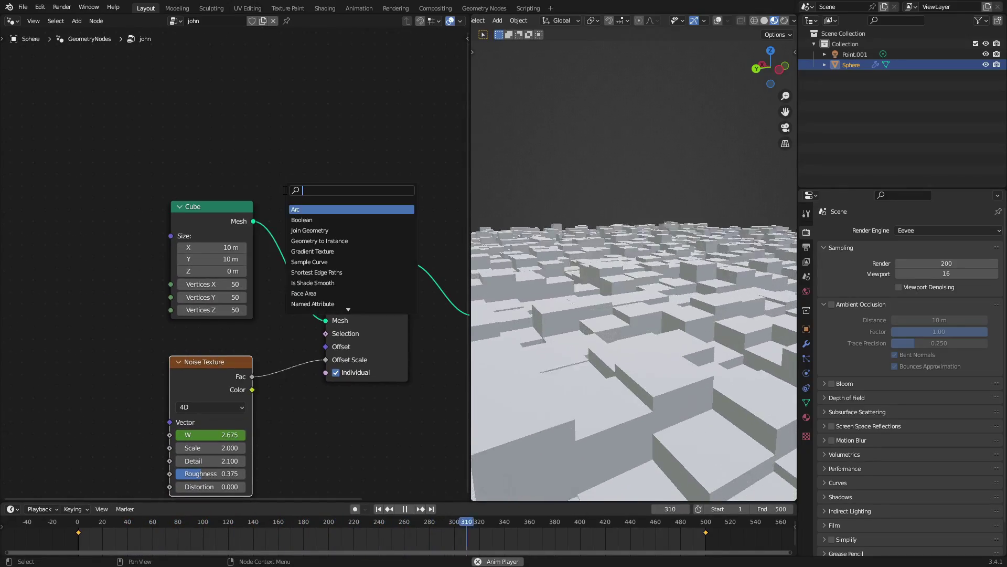
pyautogui.press('BackSpace')
pyautogui.press('BackSpace')
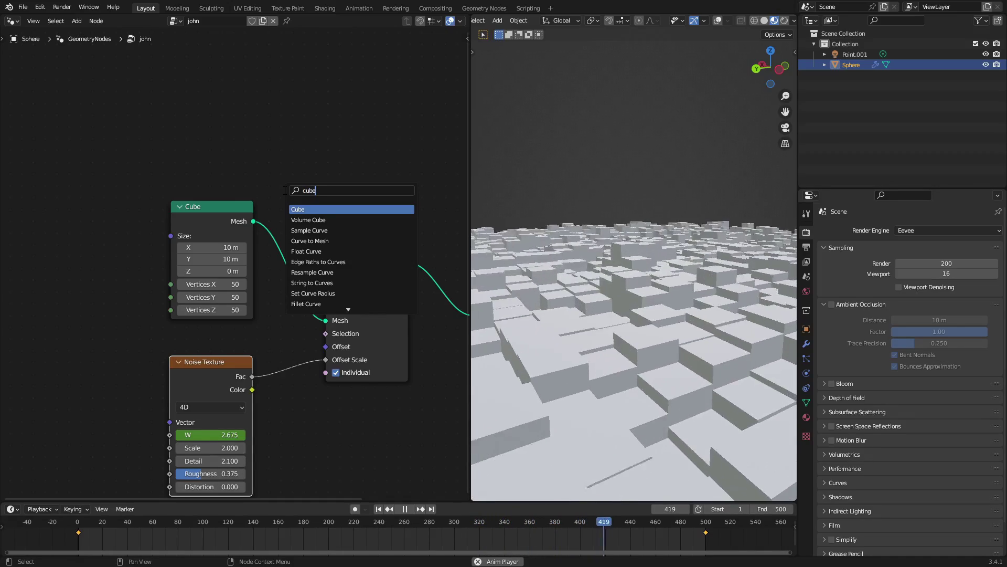
pyautogui.press('Return')
pyautogui.click(266, 87)
# - Disconnect the original 10 m Cube node and feed the new Cube's Mesh output into the Extrude Mesh node instead
pyautogui.moveTo(210, 206); pyautogui.dragTo(86, 191)
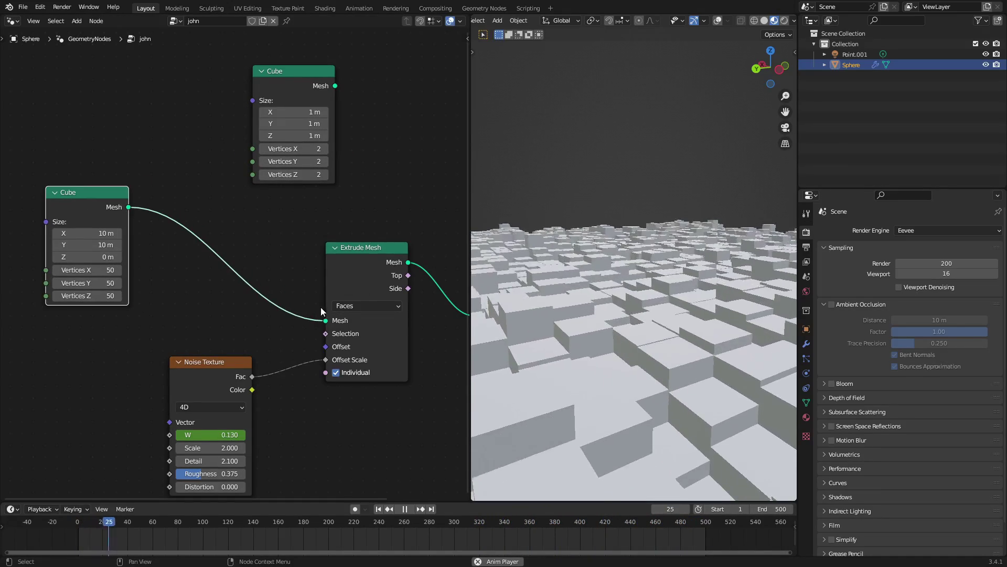
pyautogui.moveTo(325, 320); pyautogui.dragTo(304, 268)
pyautogui.moveTo(293, 84); pyautogui.dragTo(217, 210)
pyautogui.click(207, 218)
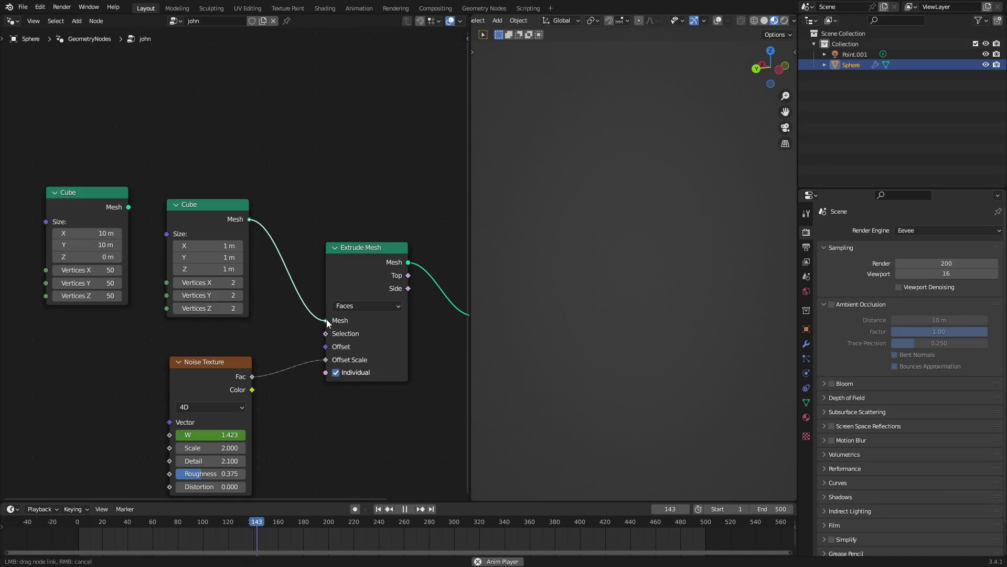
pyautogui.moveTo(326, 319); pyautogui.dragTo(326, 319)
pyautogui.scroll(-2, 356, 221)
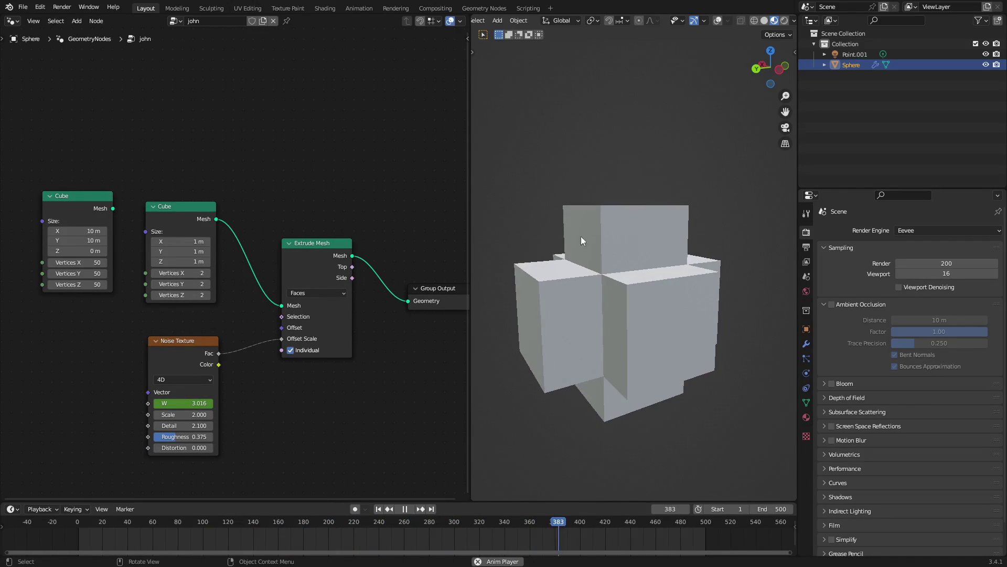
pyautogui.moveTo(251, 248); pyautogui.dragTo(278, 253, button='middle')
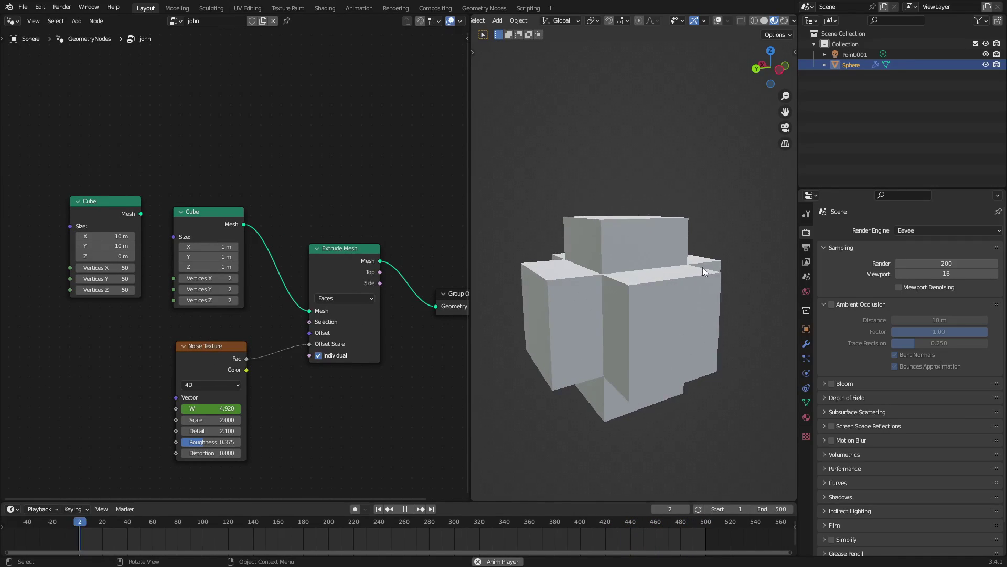
pyautogui.scroll(-5, 702, 267)
pyautogui.scroll(1, 269, 272)
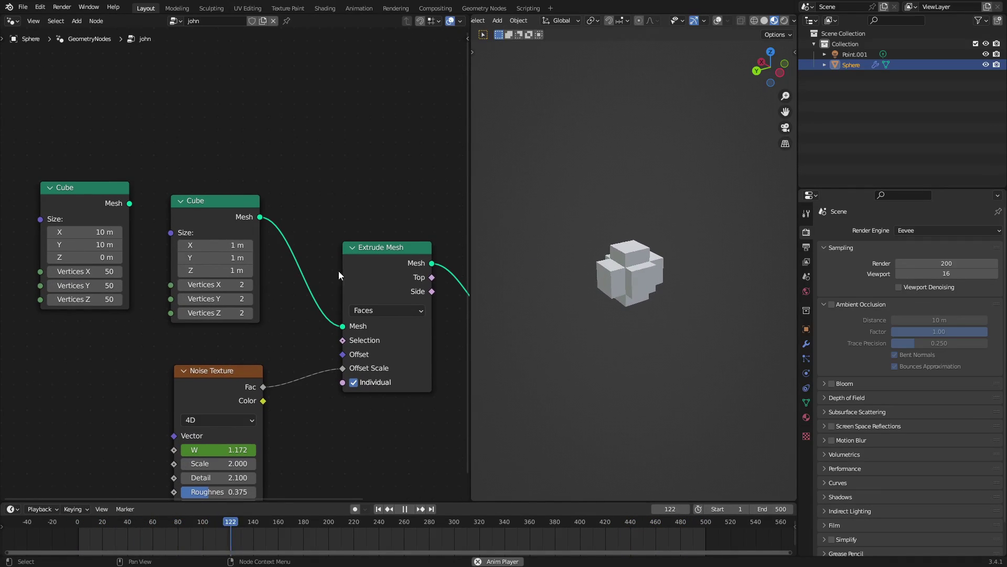
# - Set the new Cube node's Vertices X, Y and Z to 50 each and inspect the extruded faces
pyautogui.click(216, 286)
pyautogui.write('50')
pyautogui.press('Return')
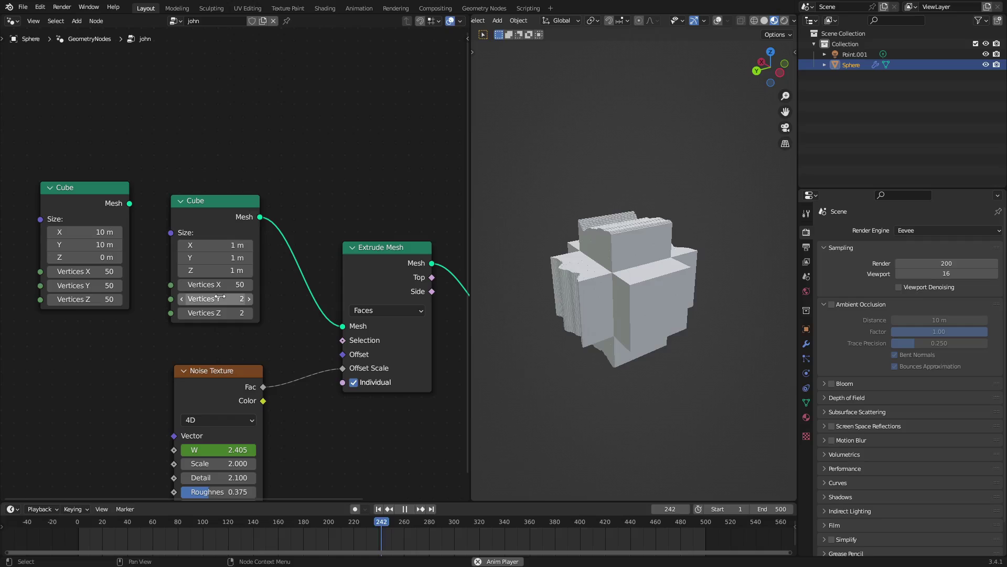
pyautogui.click(219, 296)
pyautogui.write('50')
pyautogui.press('Return')
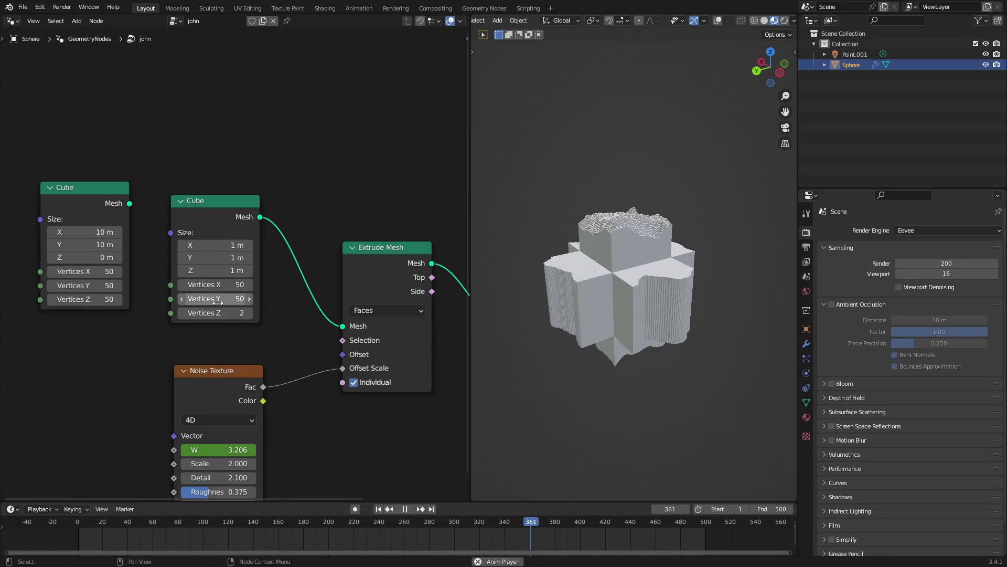
pyautogui.hotkey('ctrl', 'v')
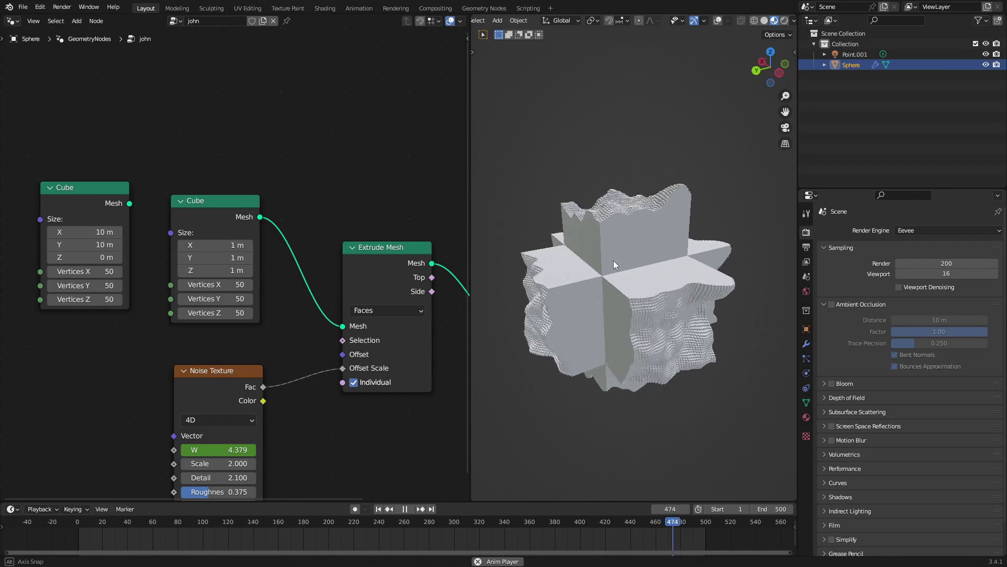
pyautogui.moveTo(613, 260); pyautogui.dragTo(650, 203, button='middle')
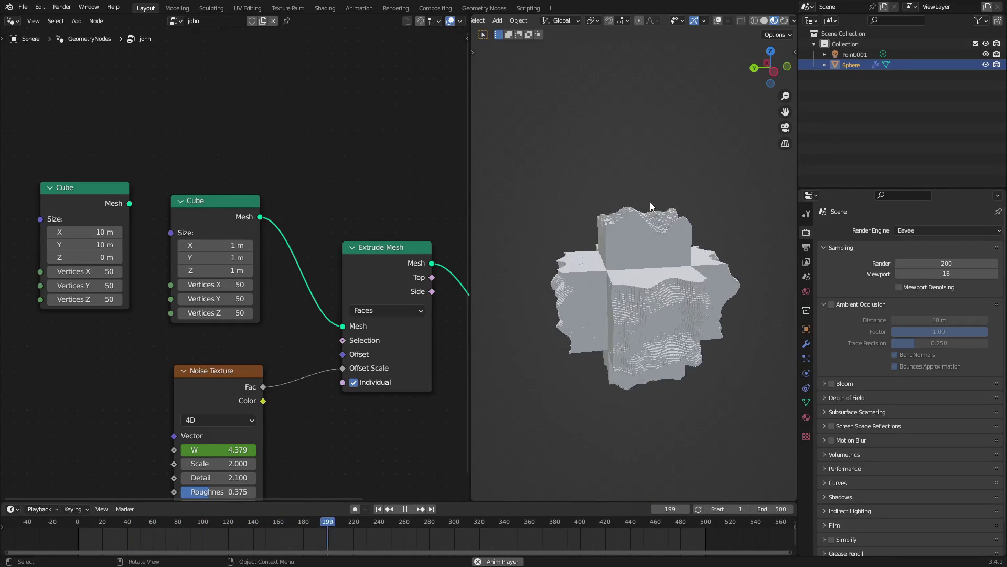
# - Set the new Cube node's X and Y size to 10 m each and view the whole slab
pyautogui.click(231, 245)
pyautogui.write('10')
pyautogui.press('Return')
pyautogui.moveTo(682, 277); pyautogui.dragTo(725, 278, button='middle')
pyautogui.click(209, 256)
pyautogui.write('10')
pyautogui.press('Return')
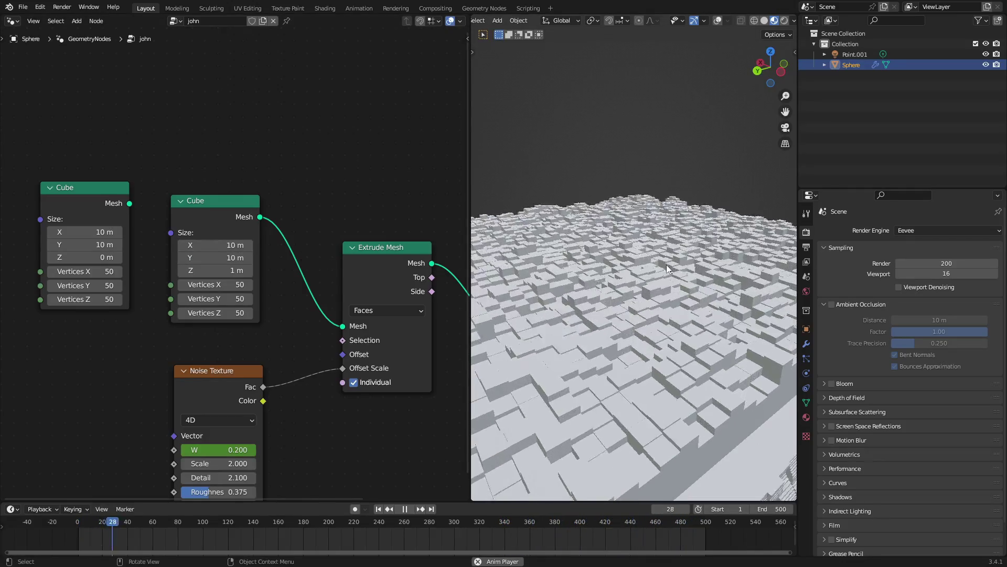
pyautogui.scroll(-5, 691, 265)
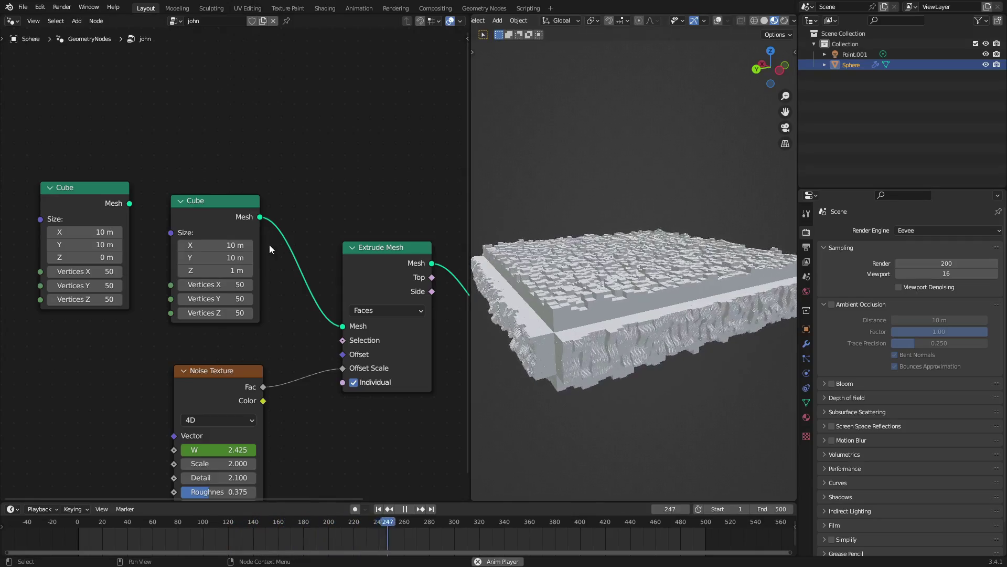
# - Set the new Cube node's Z size to 0 m to flatten it
pyautogui.click(229, 271)
pyautogui.write('0')
pyautogui.press('Return')
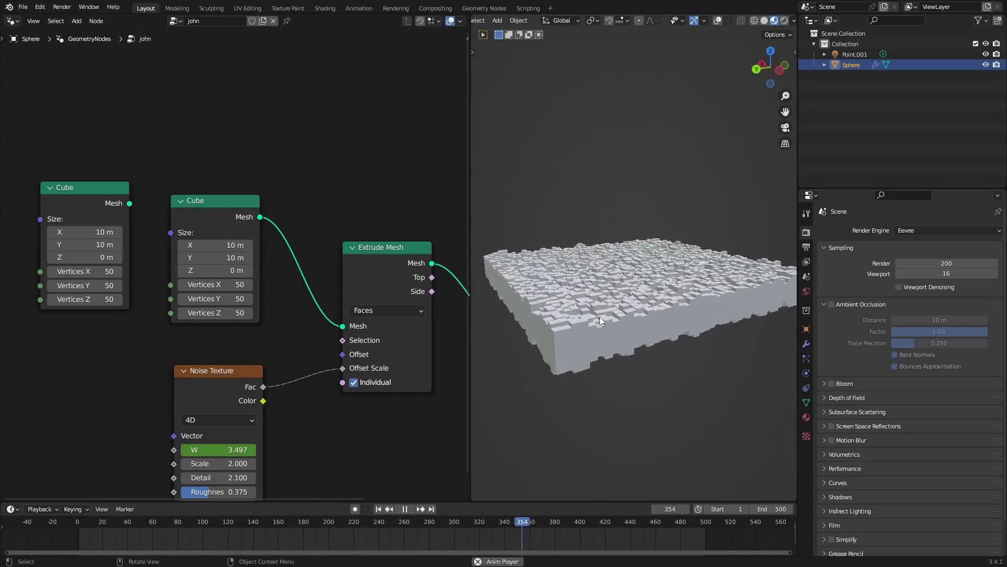
# - Set the new Cube node's Z size to 10 m and inspect the extruded block from its corner
pyautogui.click(218, 268)
pyautogui.write('10')
pyautogui.press('Return')
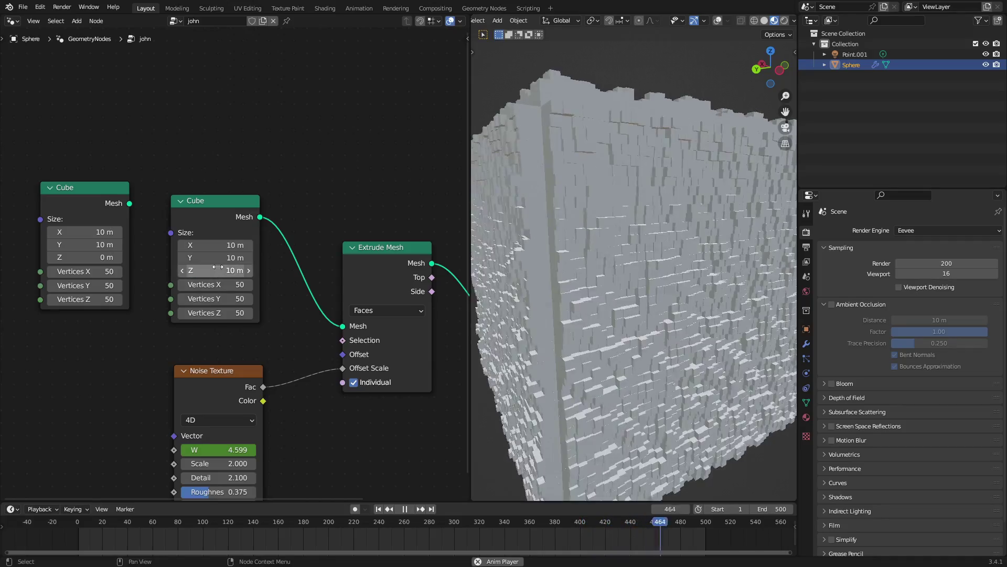
pyautogui.moveTo(577, 267); pyautogui.dragTo(567, 299, button='middle')
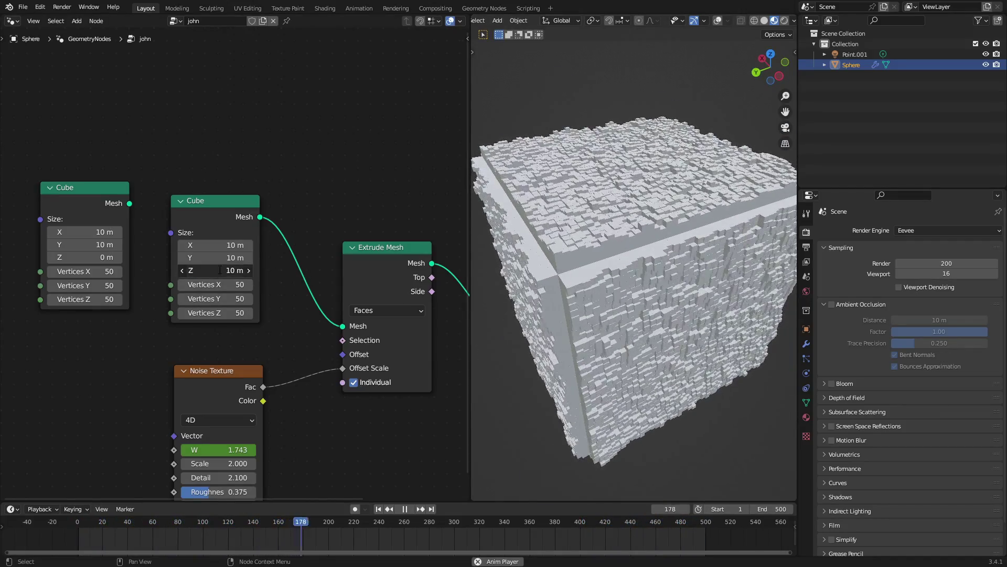
# - Set the connected Cube node's Z size back to 0 m and inspect the block terrain from a low angle
pyautogui.press('BackSpace')
pyautogui.scroll(4, 608, 286)
pyautogui.moveTo(607, 286); pyautogui.dragTo(605, 238, button='middle')
pyautogui.scroll(-4, 690, 303)
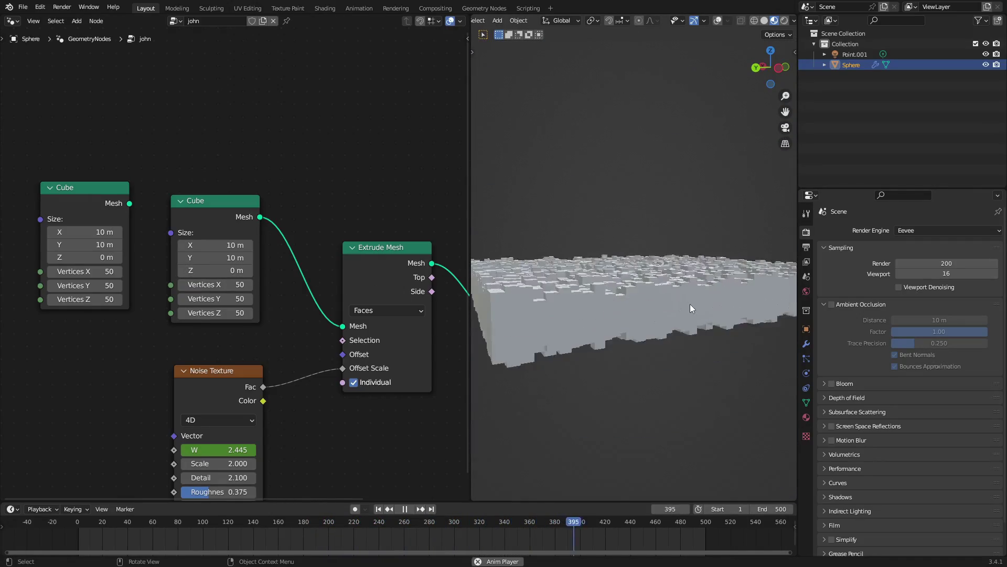
pyautogui.moveTo(653, 285); pyautogui.dragTo(622, 261, button='middle')
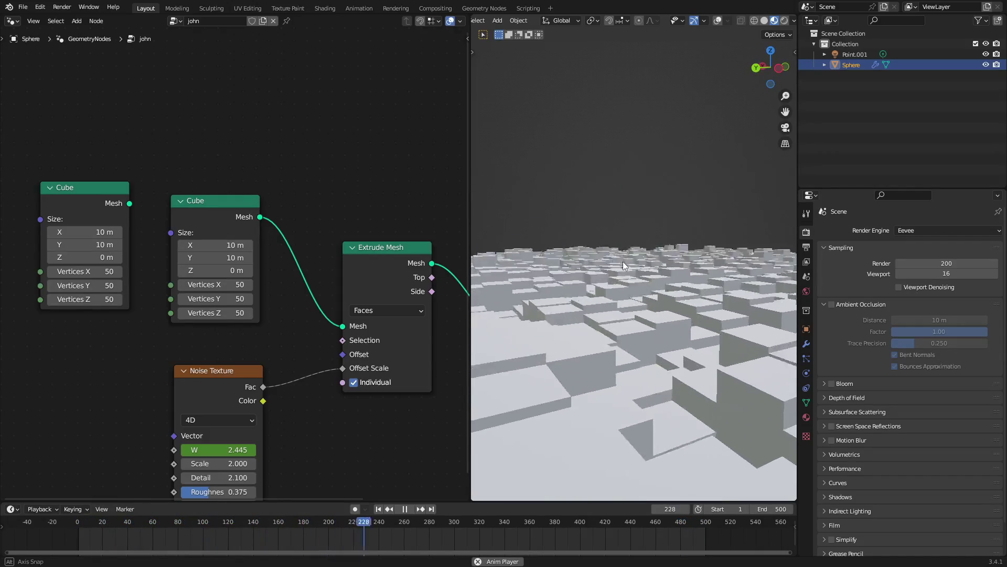
# - Delete the unused, disconnected Cube node from the node tree
pyautogui.moveTo(120, 211); pyautogui.dragTo(83, 177, button='middle')
pyautogui.click(57, 156)
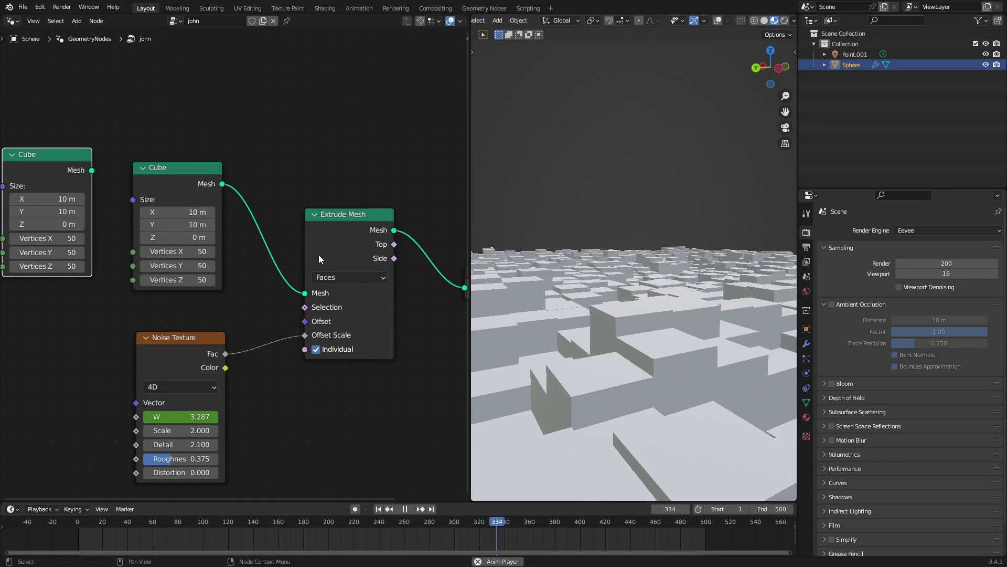
pyautogui.press('x')
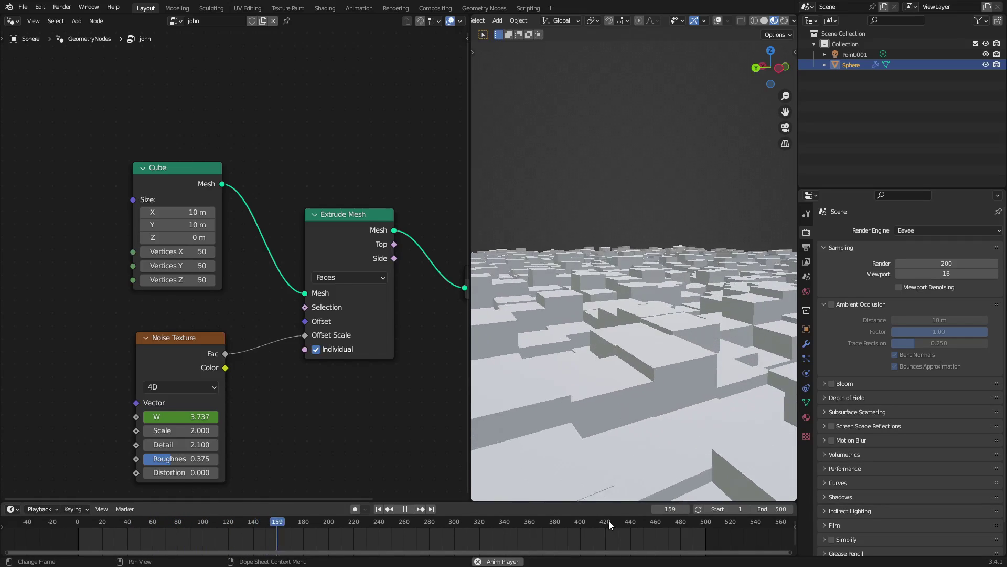
# - Stop the animation playback and change the geometry node editor area to the Graph Editor
pyautogui.click(404, 508)
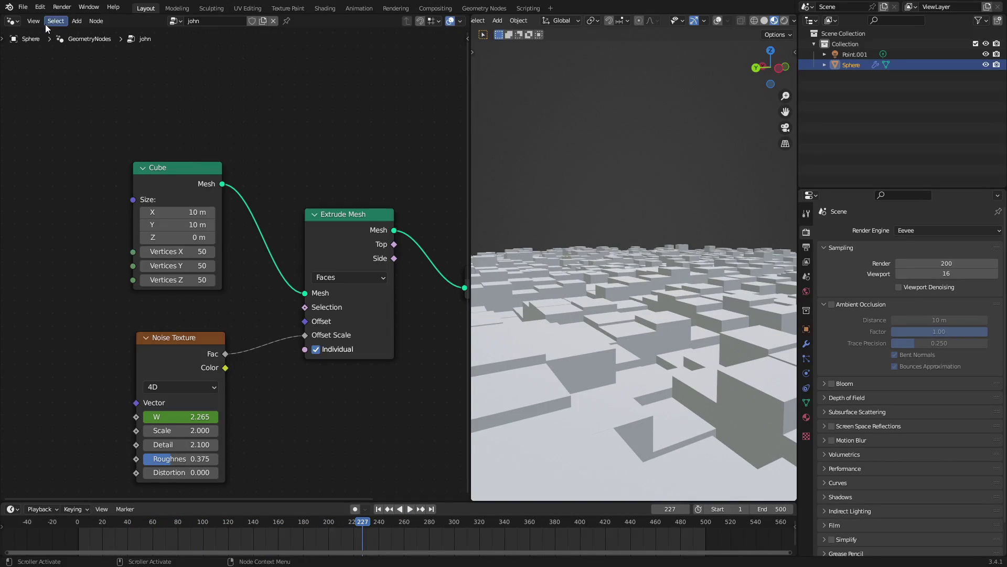
pyautogui.click(12, 21)
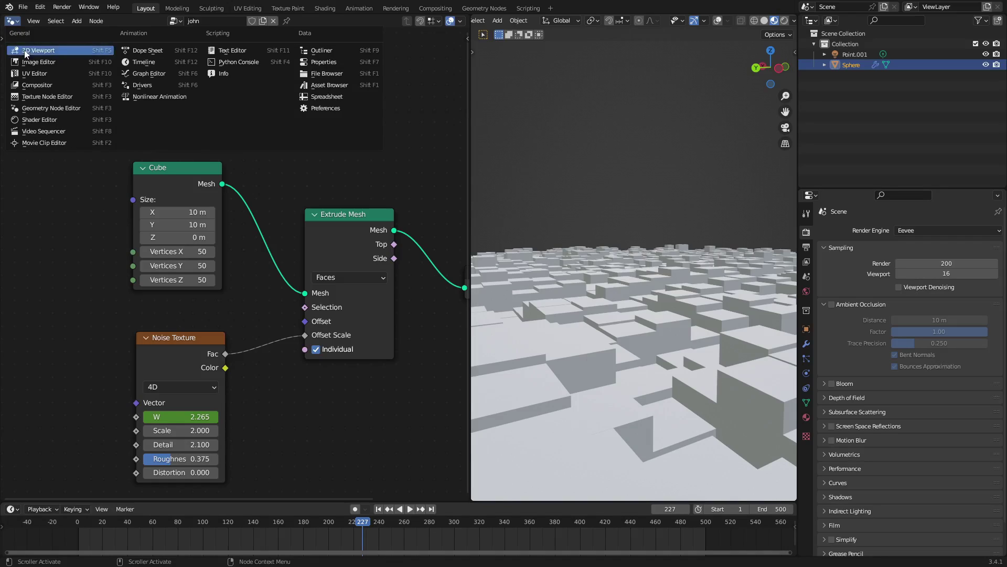
pyautogui.click(141, 85)
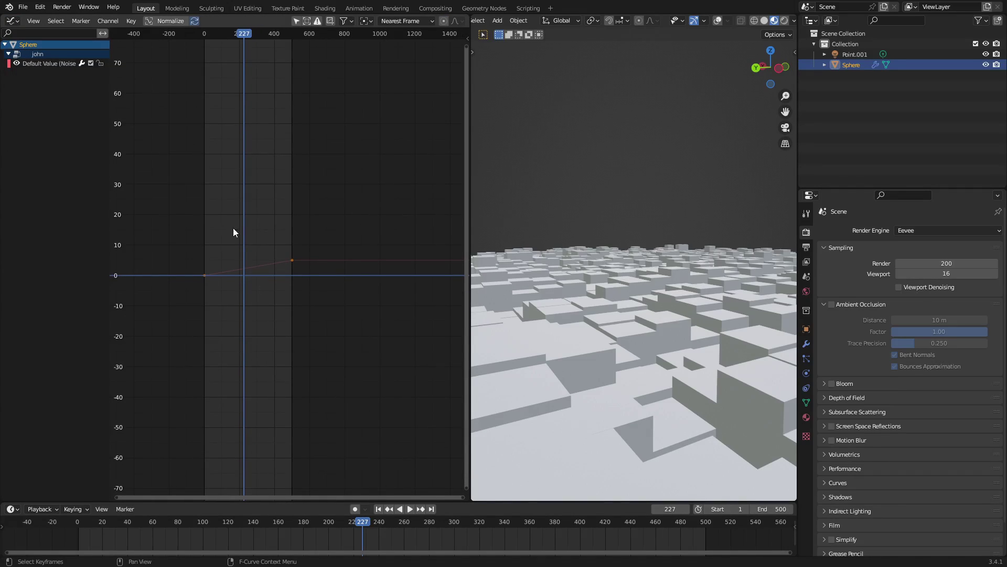
# - Turn off Only Show Selected and select both keyframes of the Noise Texture's Default Value curve
pyautogui.click(46, 64)
pyautogui.scroll(5, 281, 247)
pyautogui.moveTo(282, 248); pyautogui.dragTo(356, 239, button='middle')
pyautogui.moveTo(202, 187); pyautogui.dragTo(431, 354)
pyautogui.moveTo(351, 222); pyautogui.dragTo(321, 206, button='middle')
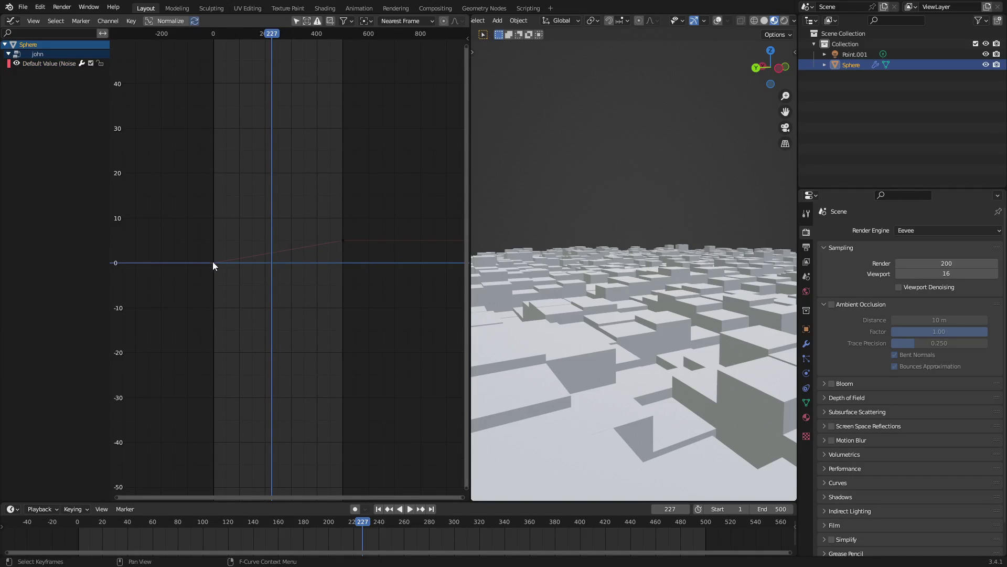
pyautogui.moveTo(213, 262)
pyautogui.mouseDown()
pyautogui.moveTo(213, 230)
pyautogui.moveTo(223, 246)
pyautogui.mouseUp()
pyautogui.moveTo(341, 237); pyautogui.dragTo(379, 203)
pyautogui.rightClick(380, 203)
pyautogui.moveTo(404, 151); pyautogui.dragTo(178, 329)
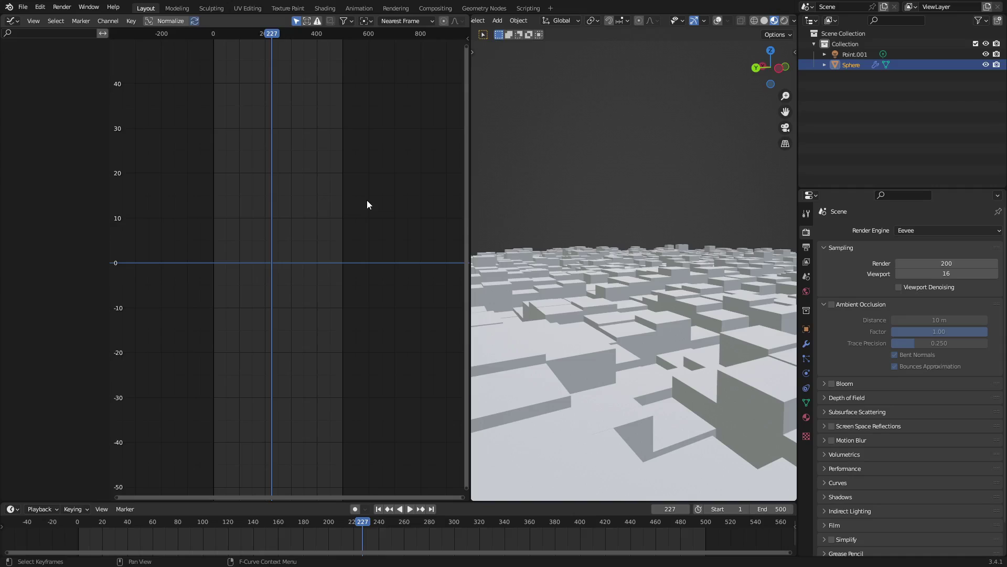
pyautogui.click(297, 20)
pyautogui.moveTo(376, 201); pyautogui.dragTo(146, 326)
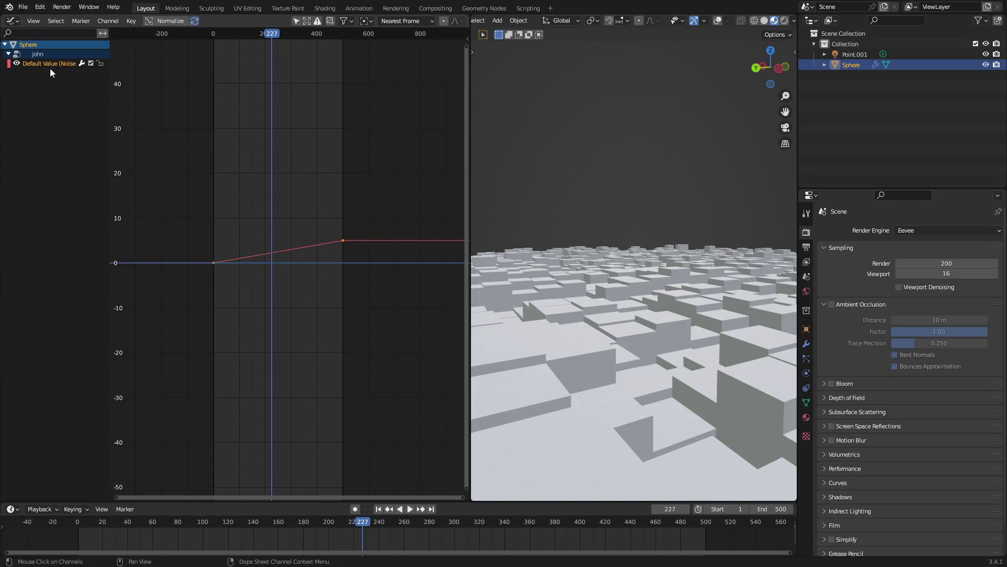
# - Set the selected keyframes' interpolation mode to Bezier and play the animation from the first frame to compare its speed
pyautogui.rightClick(247, 206)
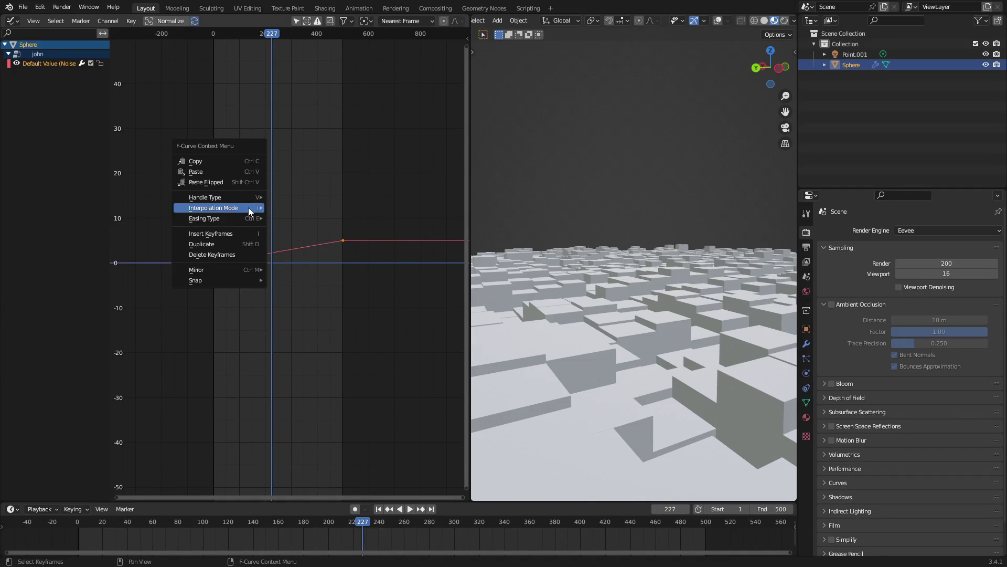
pyautogui.moveTo(250, 211)
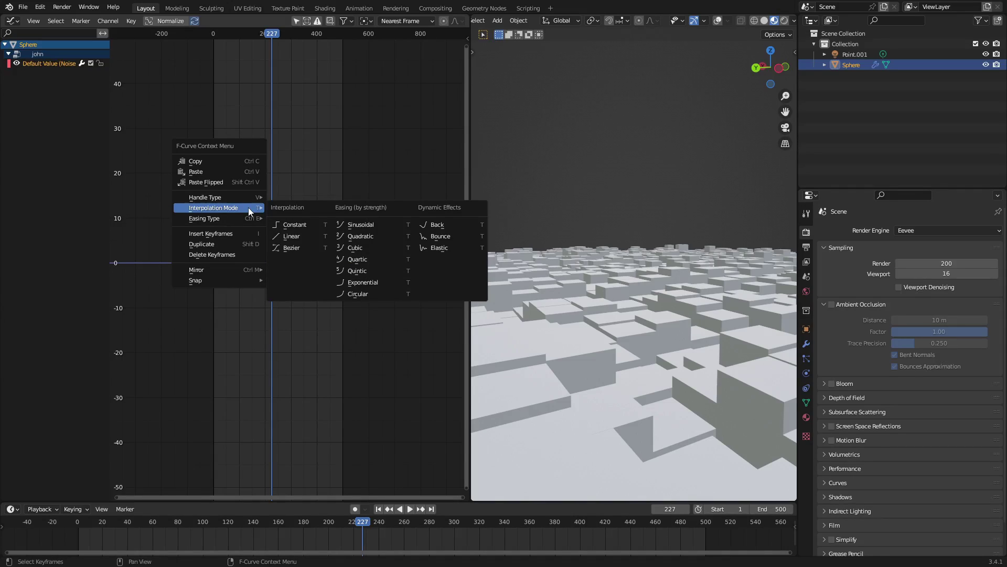
pyautogui.click(298, 248)
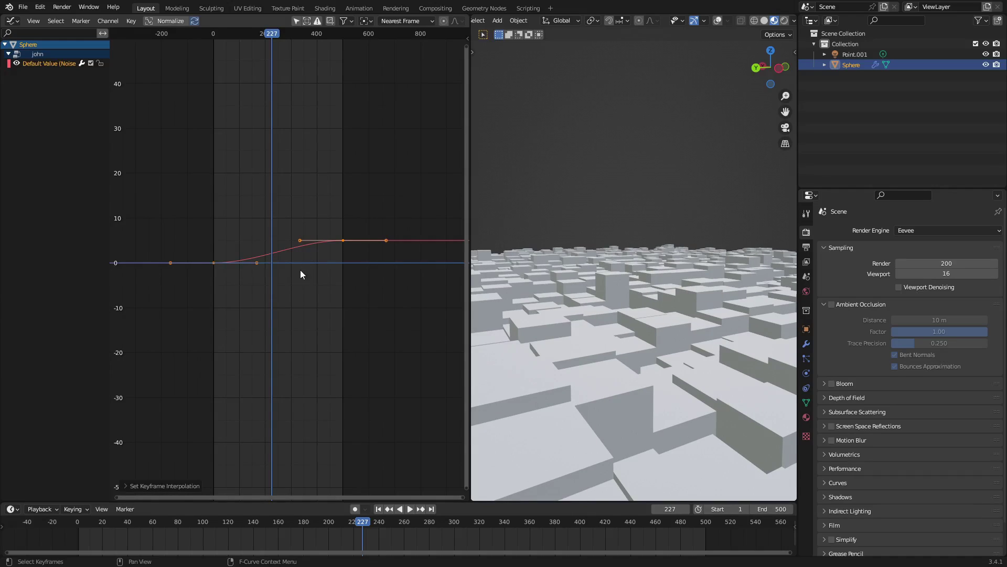
pyautogui.scroll(2, 301, 270)
pyautogui.click(378, 509)
pyautogui.press('space')
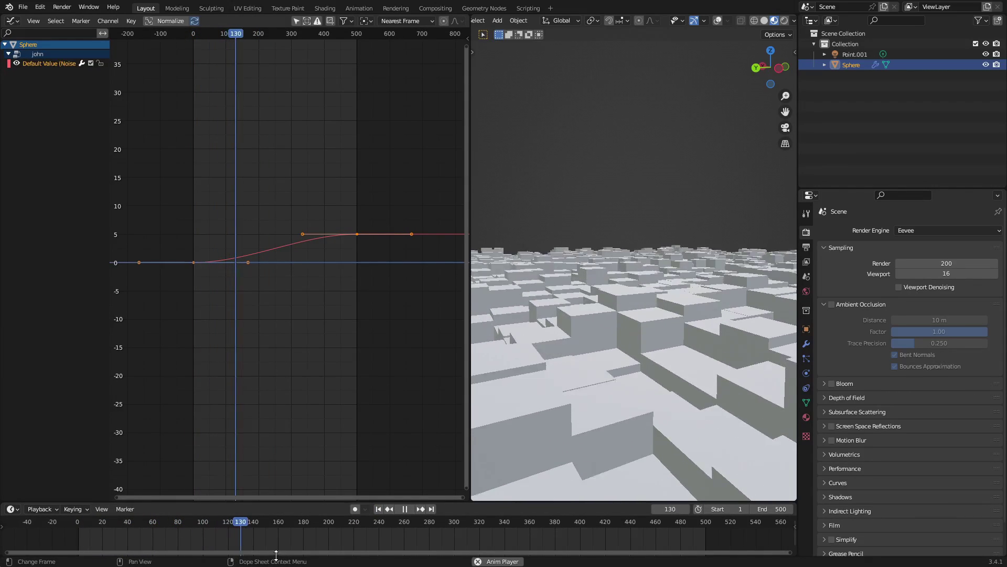
pyautogui.click(582, 521)
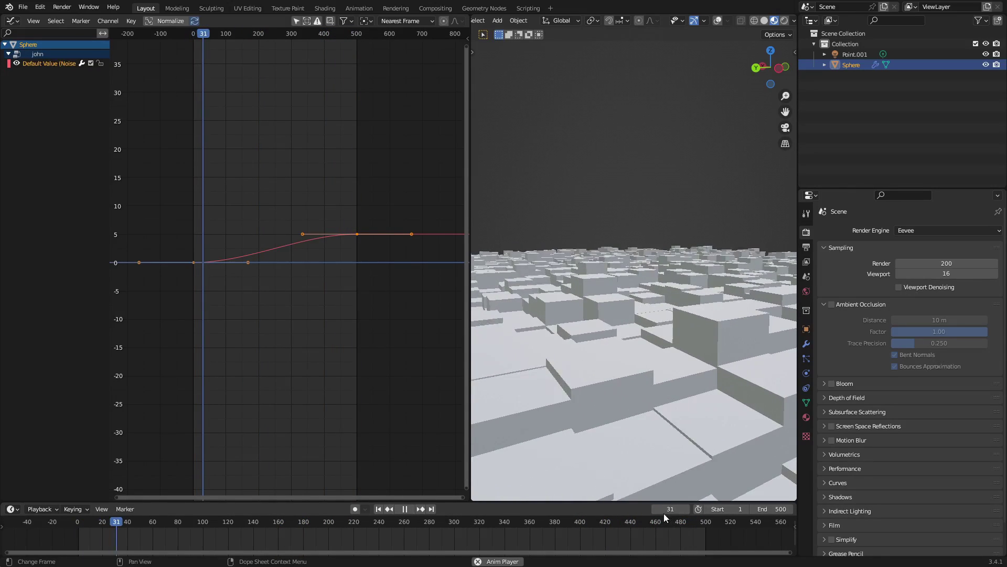
# - Stop playback, set the noise curve's keyframes to Linear interpolation and replay the animation across its loop point
pyautogui.press('space')
pyautogui.rightClick(240, 172)
pyautogui.moveTo(241, 172)
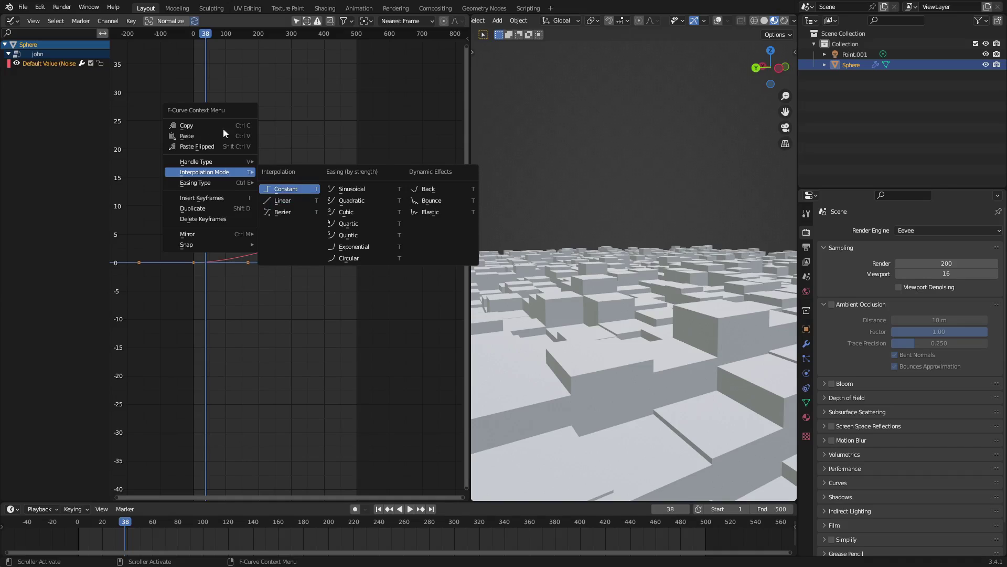
pyautogui.rightClick(282, 156)
pyautogui.moveTo(282, 156)
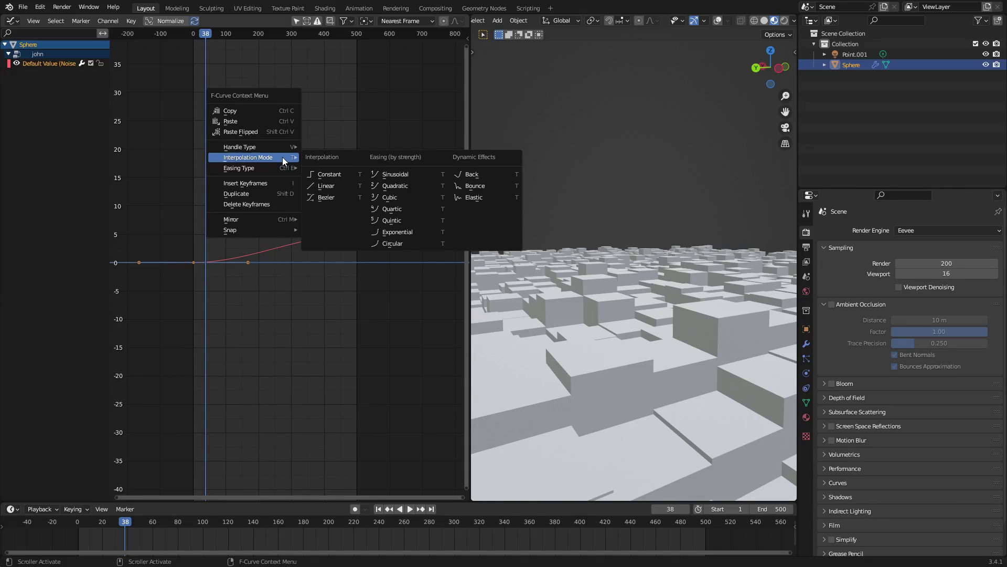
pyautogui.click(340, 186)
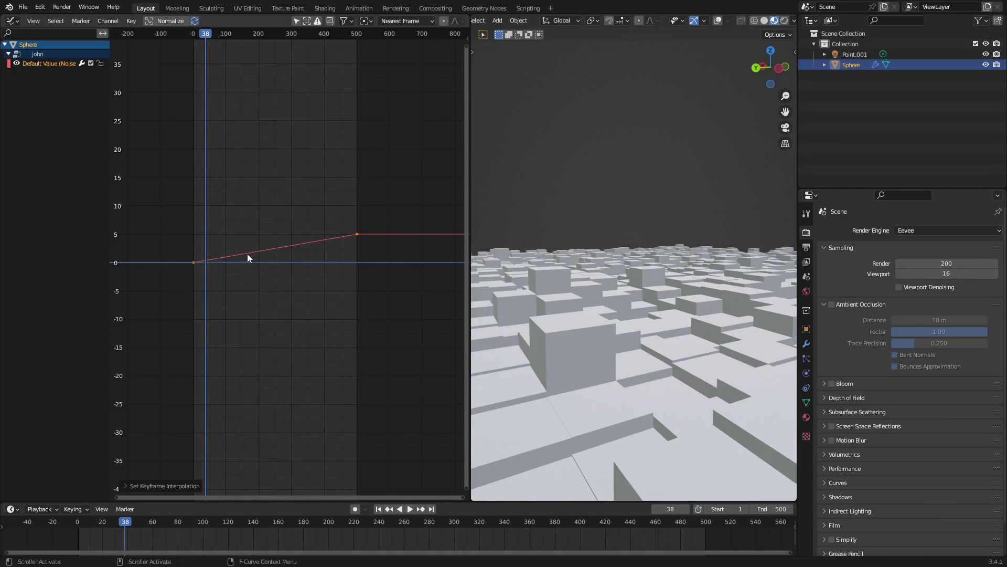
pyautogui.scroll(2, 349, 231)
pyautogui.press('space')
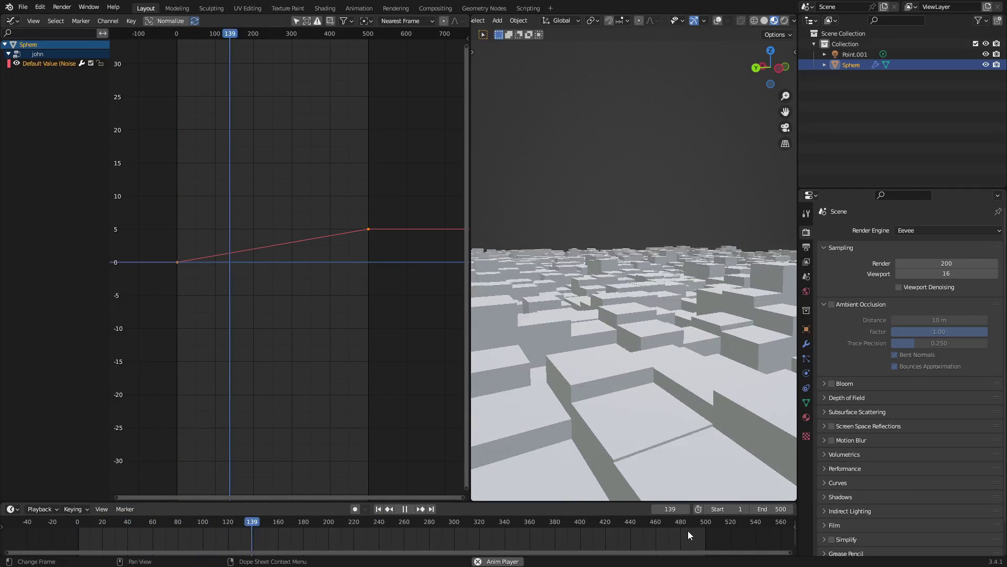
pyautogui.click(671, 522)
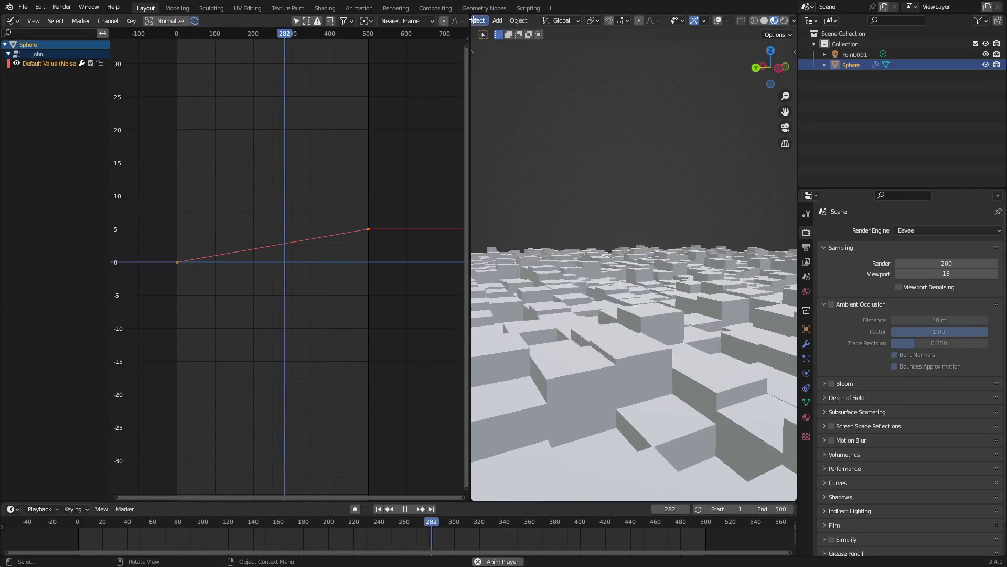
# - Expand the 3D viewport over the Graph Editor area and enable Ambient Occlusion in the Eevee render settings
pyautogui.moveTo(473, 17); pyautogui.dragTo(444, 35)
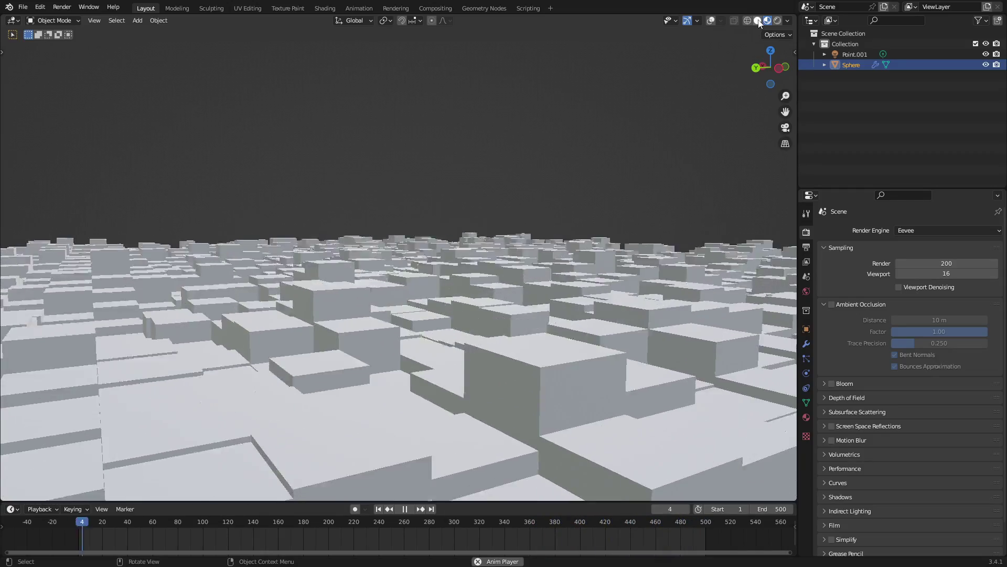
pyautogui.click(774, 21)
pyautogui.click(767, 20)
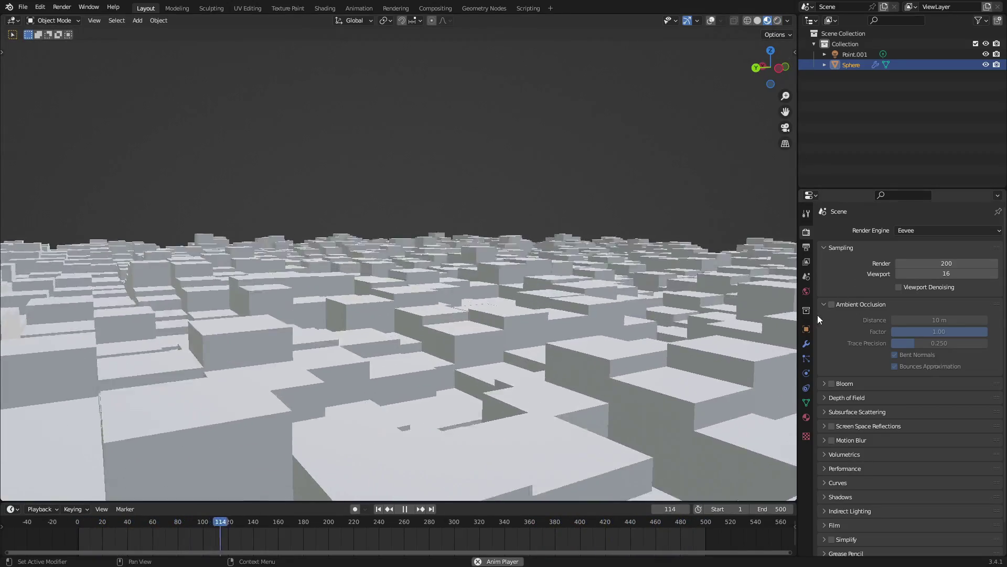
pyautogui.click(831, 304)
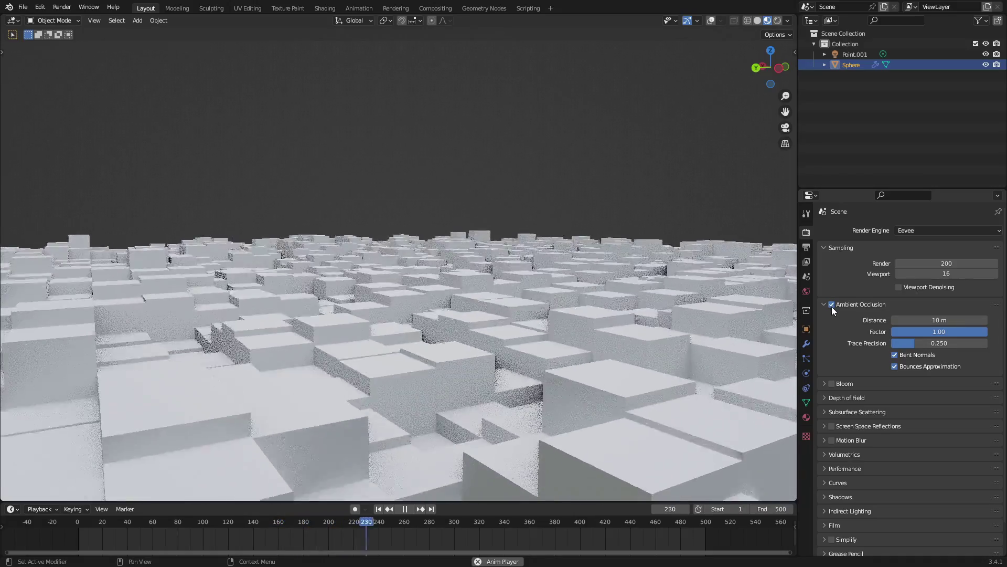